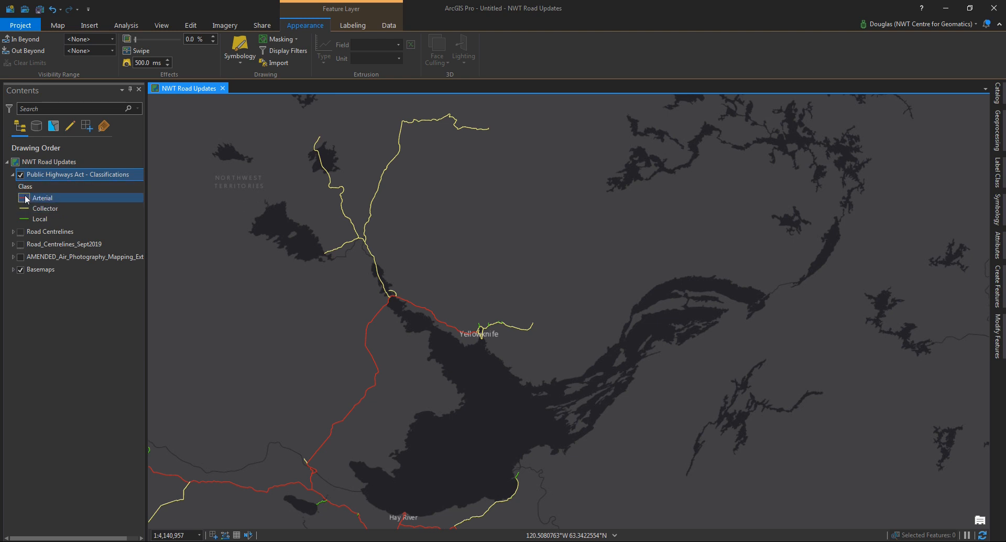
Open the attribute table of the Public Highways Act - Classifications layer and reduce the table's height below the map.
click(60, 175)
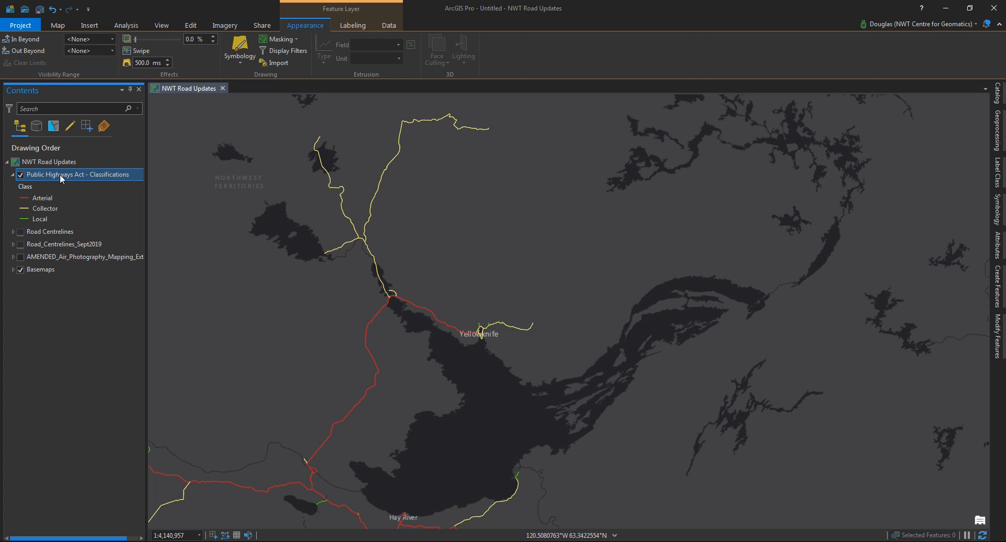
key(ctrl+t)
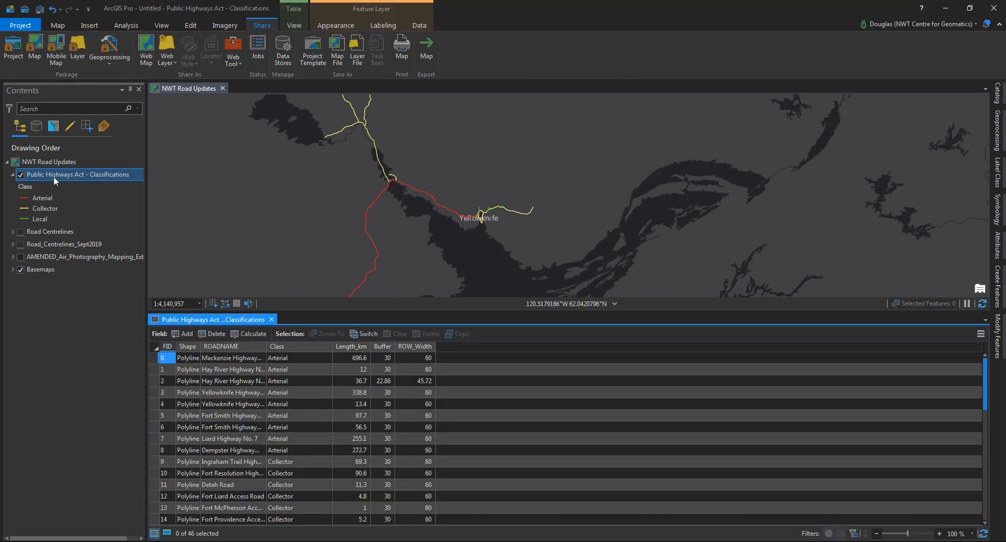
click(343, 311)
drag(343, 311, 325, 333)
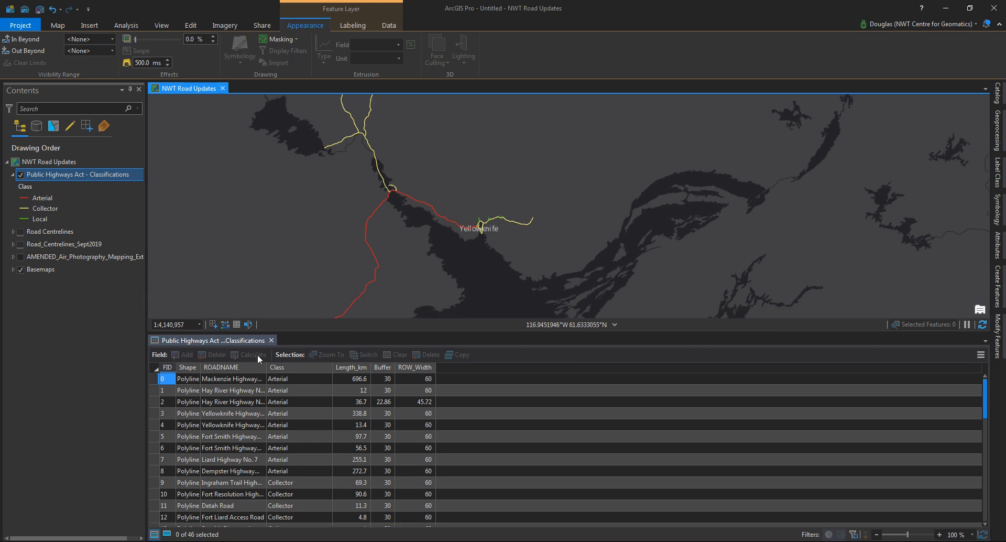
Widen the table's ROADNAME and Shape columns and read through the Class values of the road records.
click(351, 375)
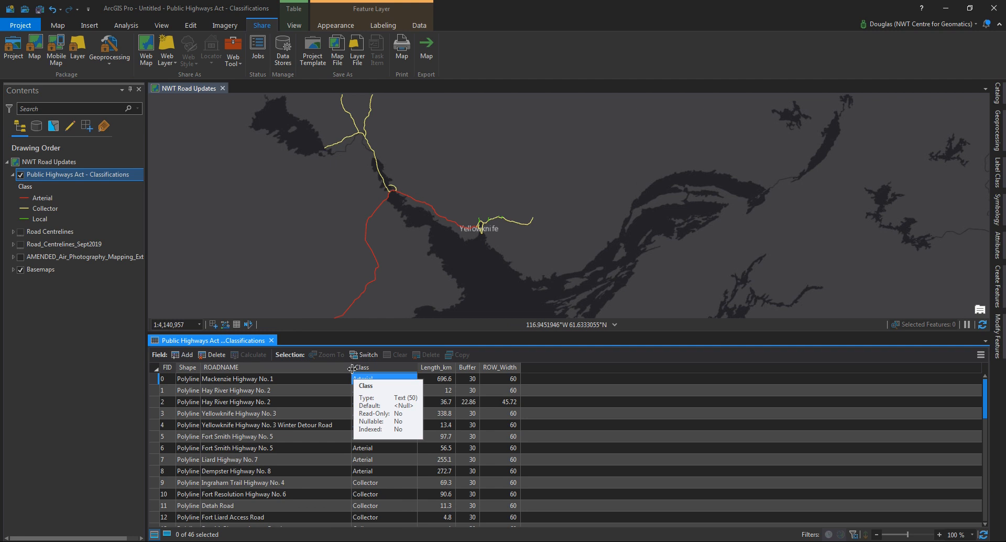
drag(201, 365, 261, 365)
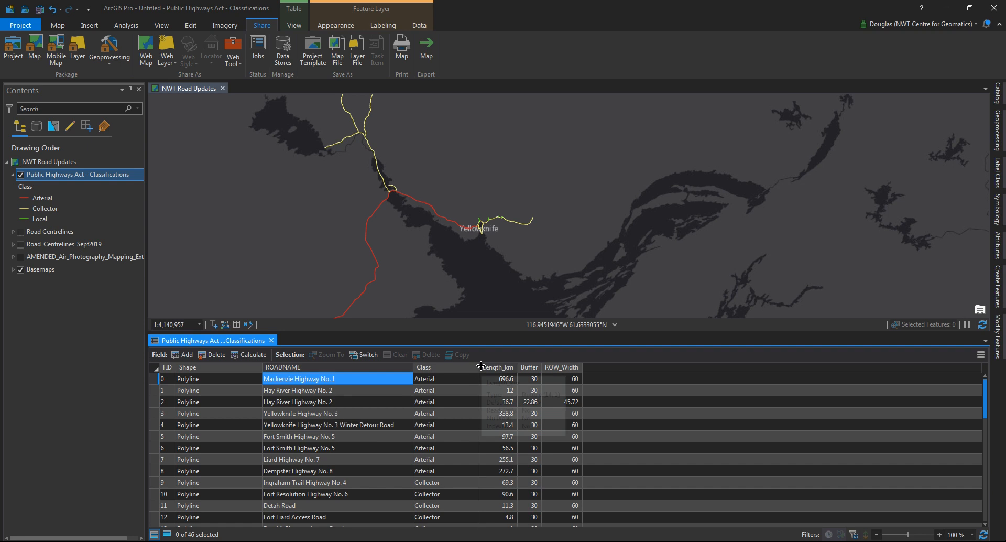
key(Tab)
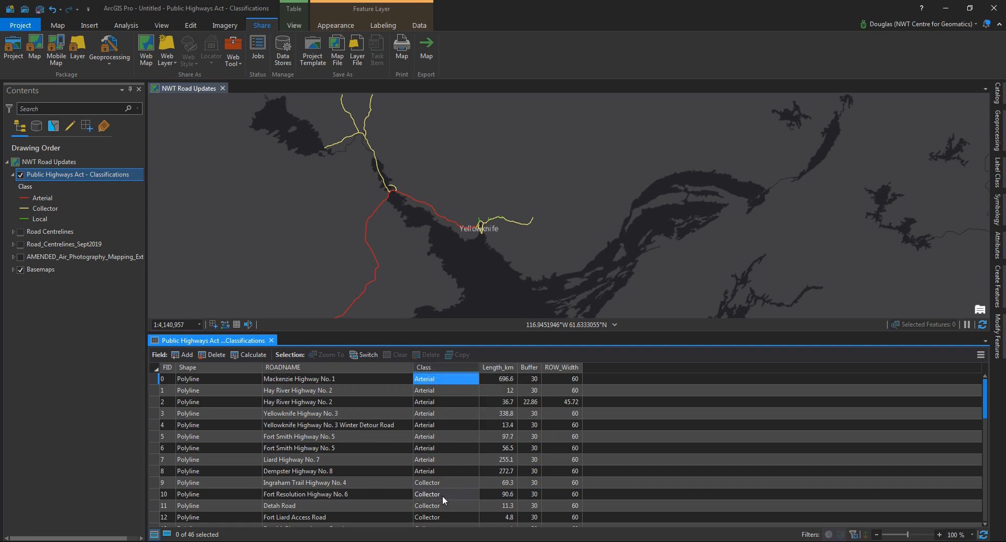
scroll(442, 486, down, 6)
scroll(442, 486, up, 6)
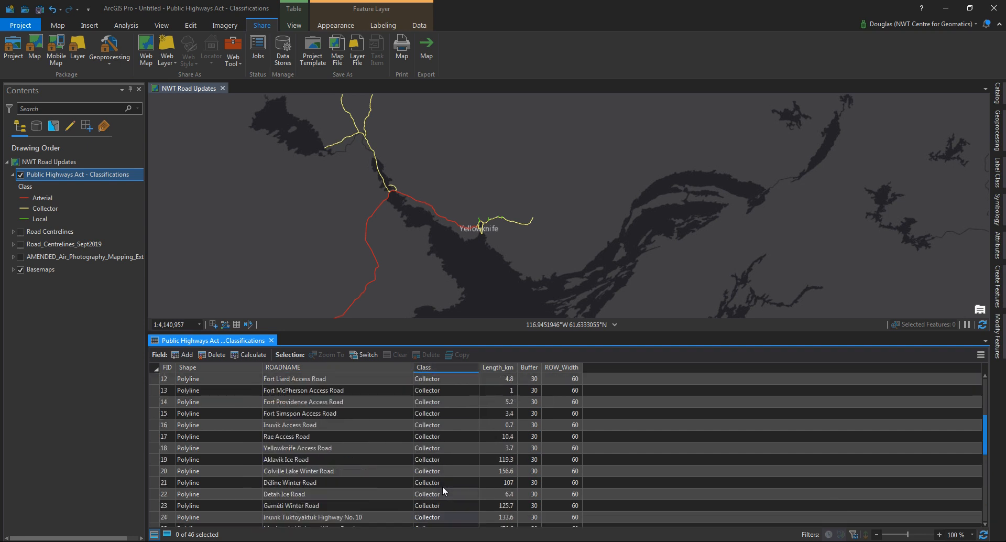
Show the symbology settings of the Public Highways Act - Classifications layer and widen their view to read the Class symbols.
click(49, 173)
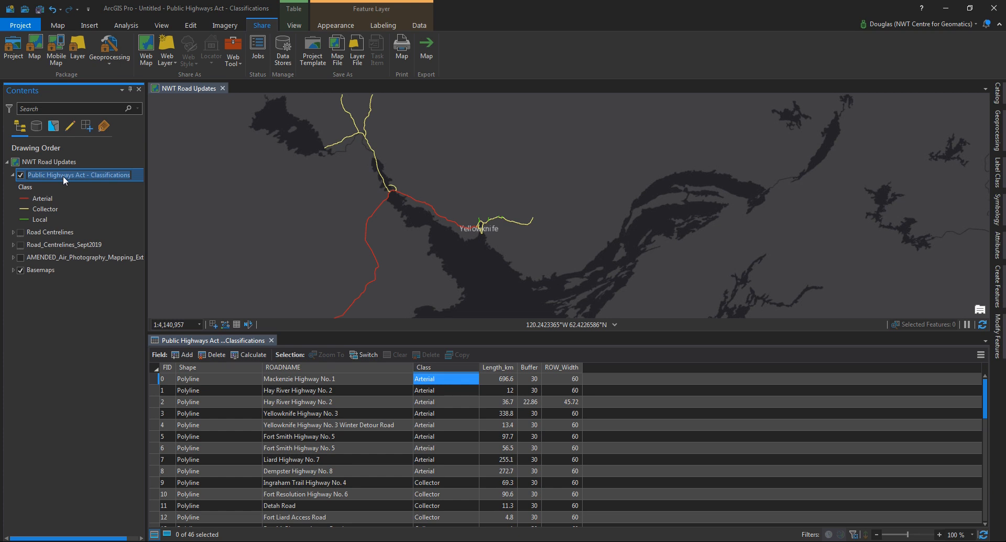
click(347, 27)
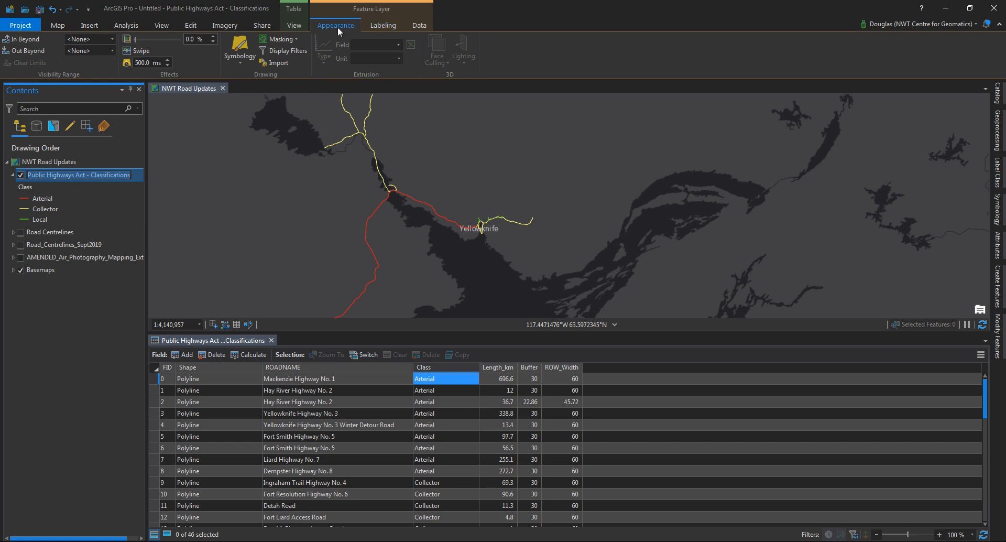
click(240, 47)
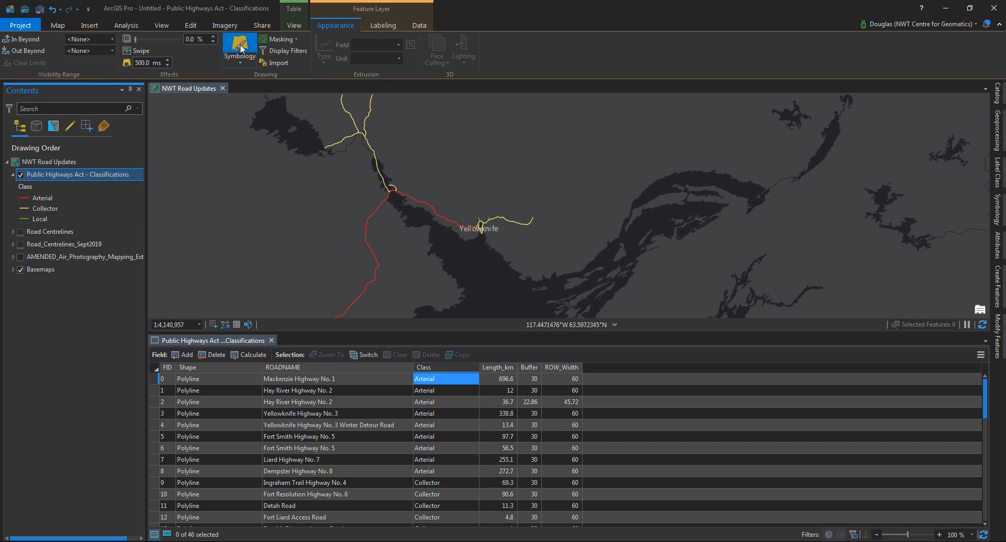
click(240, 47)
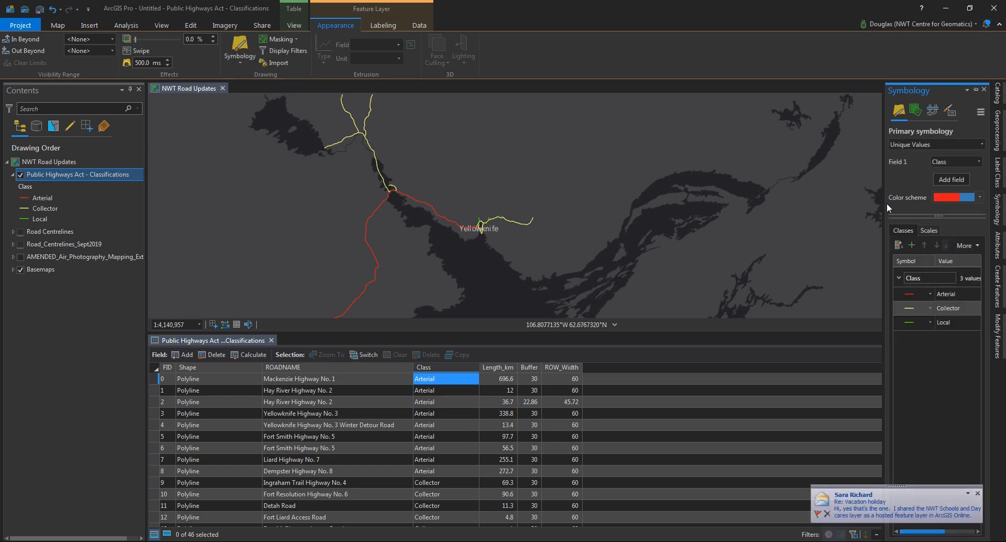
drag(886, 203, 784, 202)
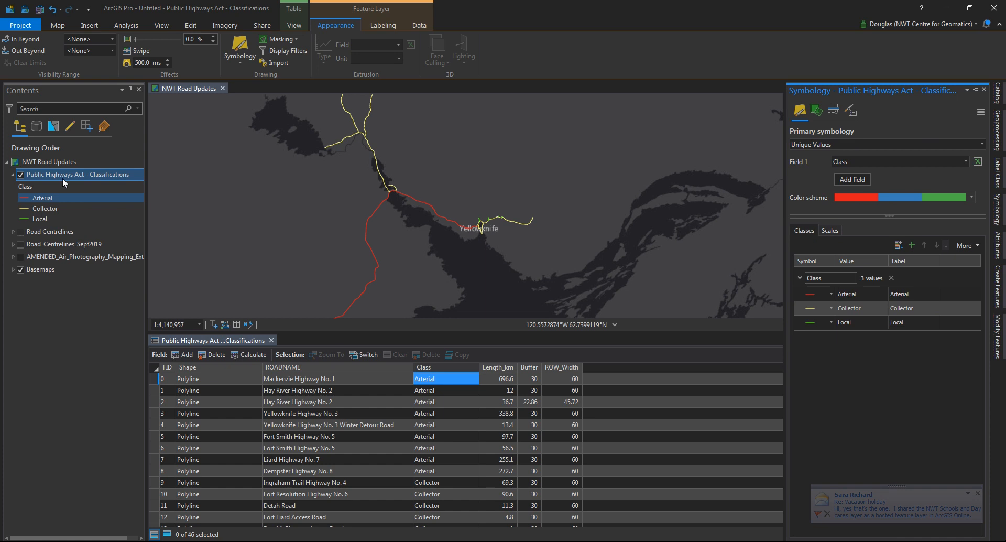
Move Road Centrelines above the Public Highways Act - Classifications layer and set its out-beyond minimum scale to <None>.
click(45, 232)
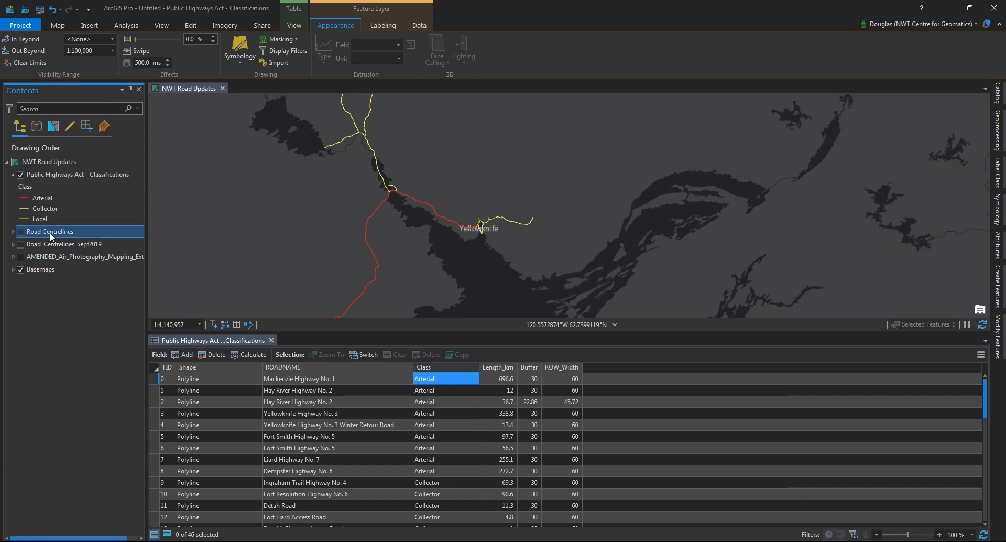
drag(50, 173, 52, 171)
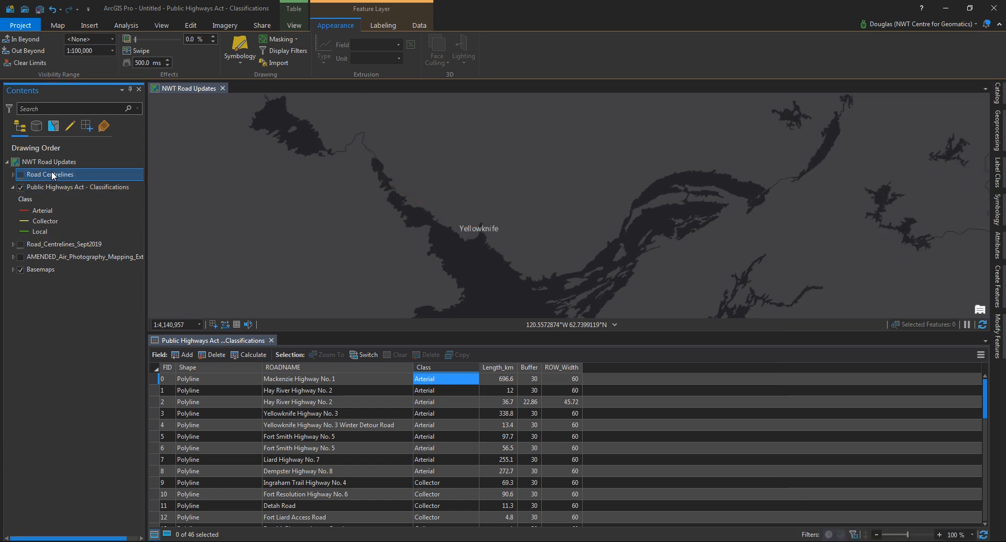
double_click(50, 175)
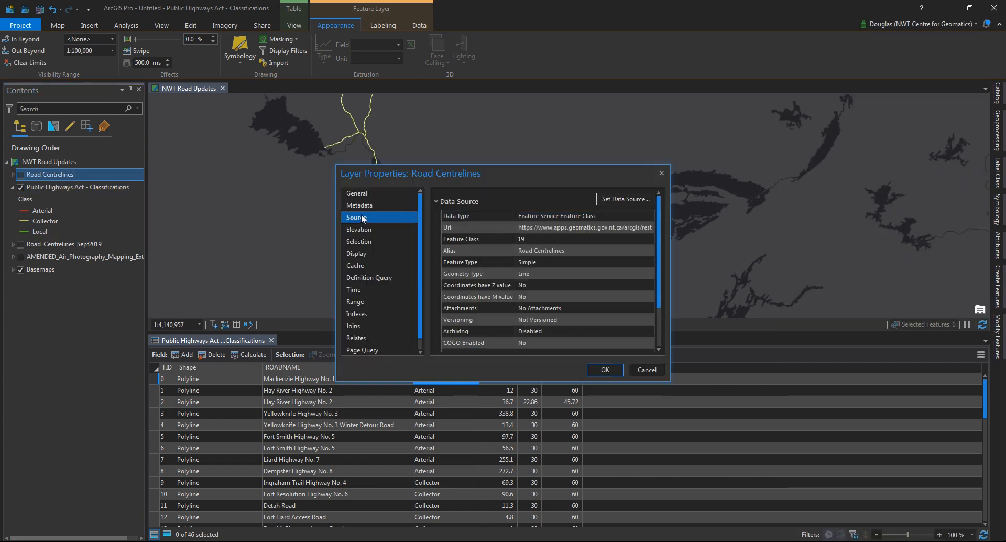
click(358, 194)
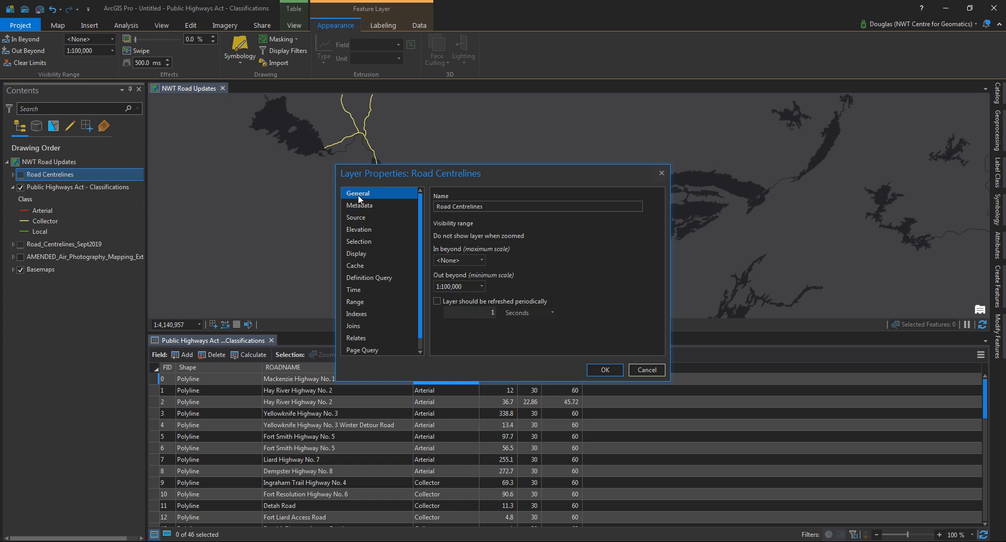
click(481, 286)
click(463, 300)
click(611, 369)
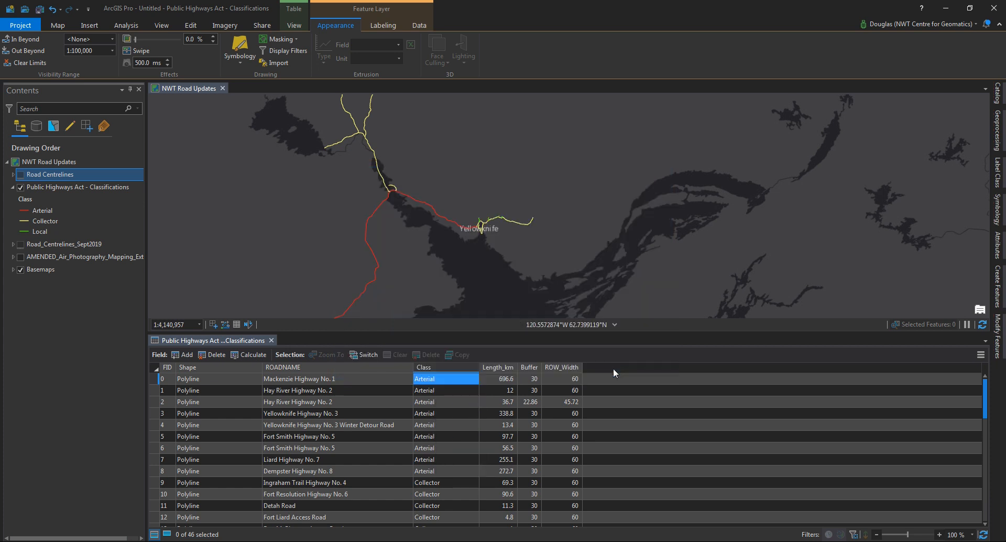
Hide the Public Highways Act - Classifications layer, show Road Centrelines and look over the road classes in its expanded legend.
click(21, 187)
click(21, 175)
click(12, 175)
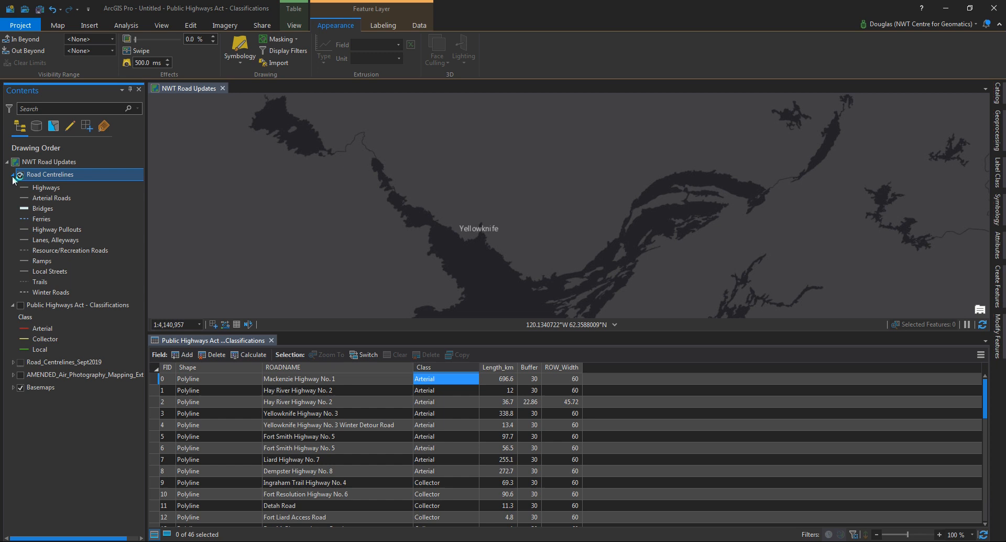
click(46, 176)
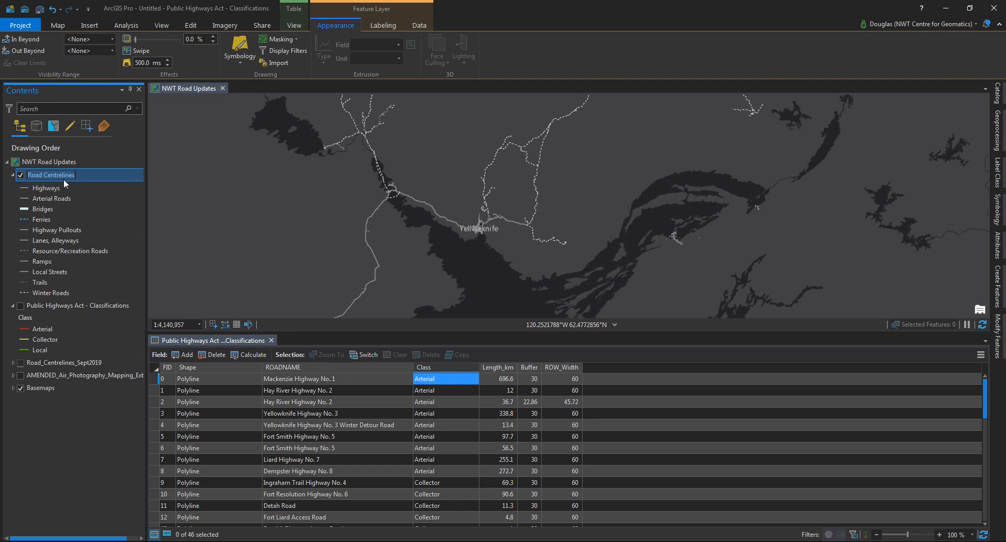
click(36, 222)
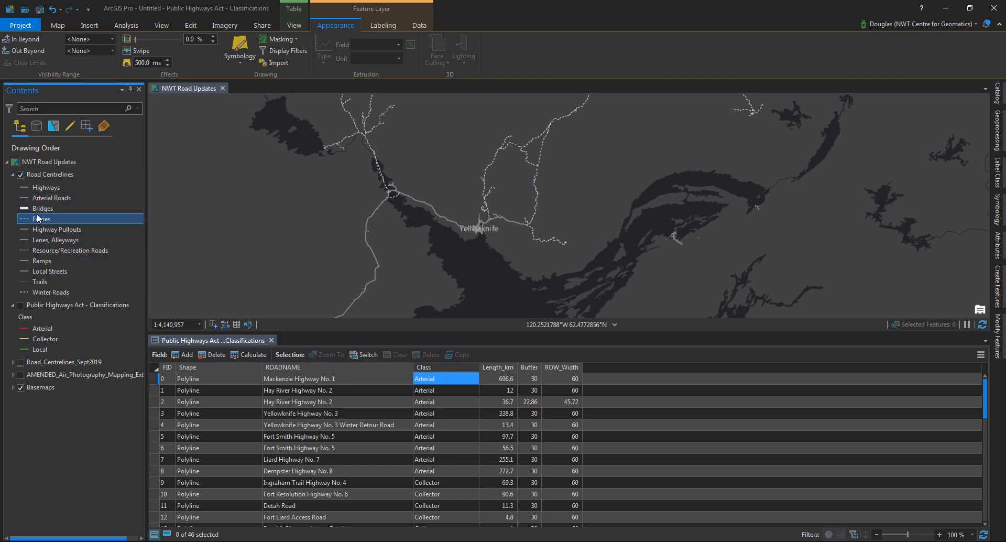
click(44, 293)
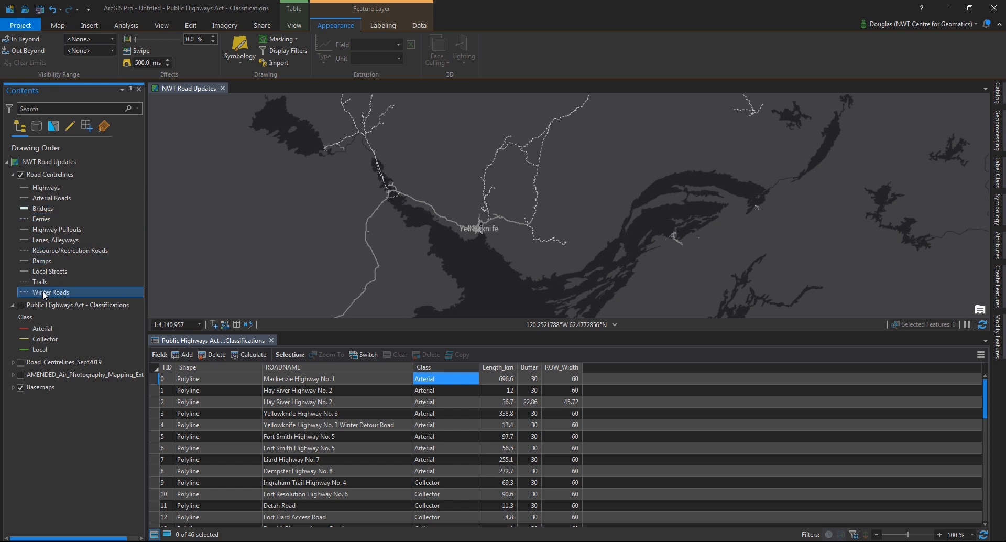
ctrl+click(37, 286)
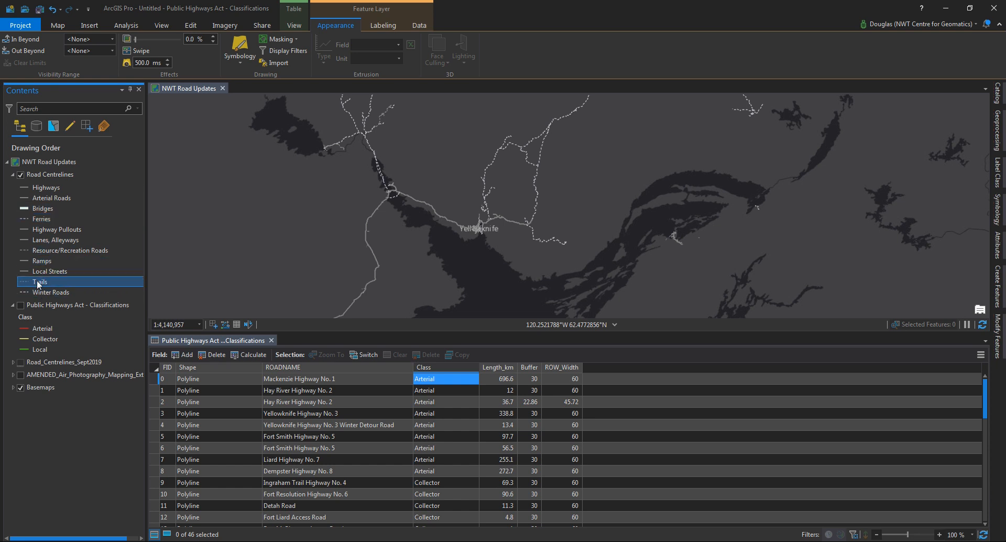
Inspect the Road Centrelines layer's data source URL, feature class and alias, leaving its properties unchanged.
click(59, 175)
double_click(59, 175)
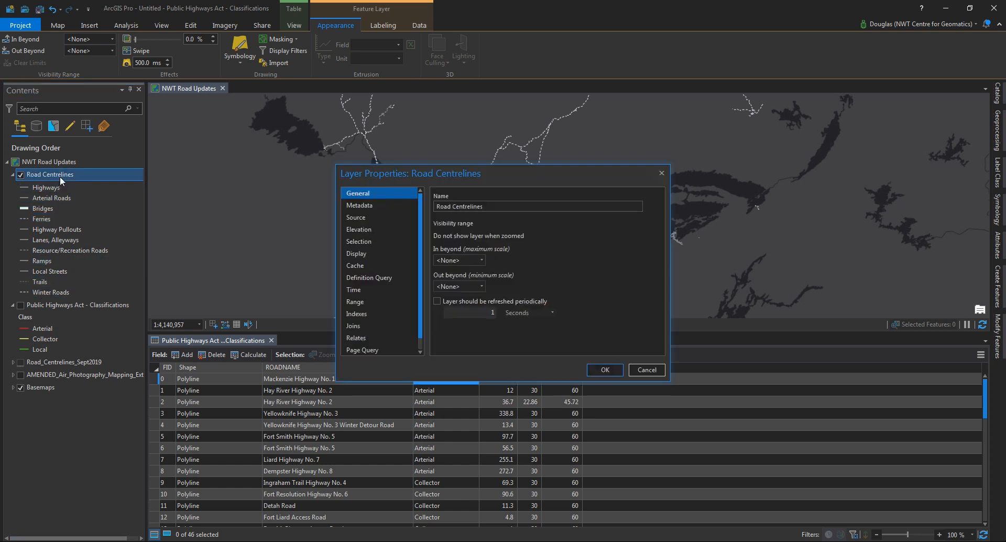
click(363, 218)
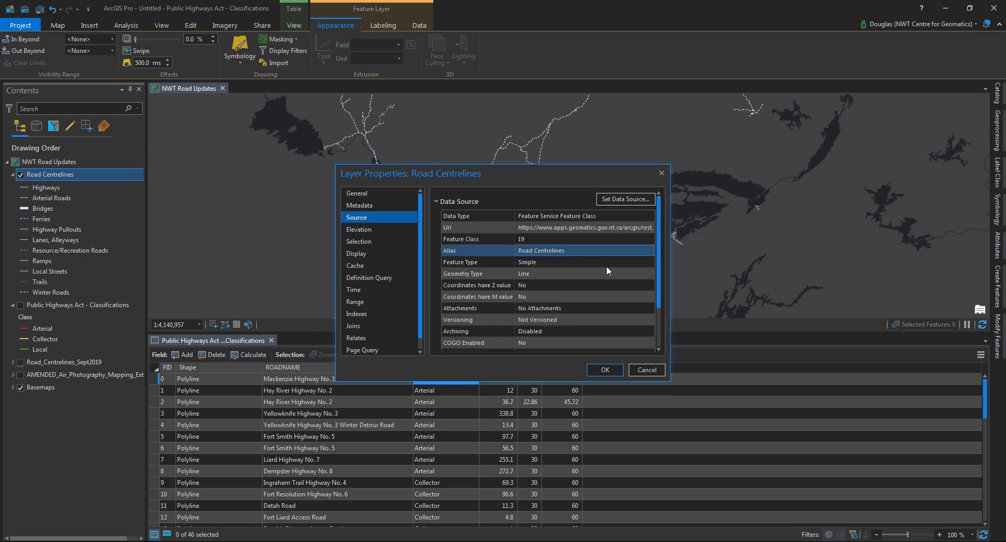
click(580, 230)
drag(556, 228, 653, 228)
click(516, 242)
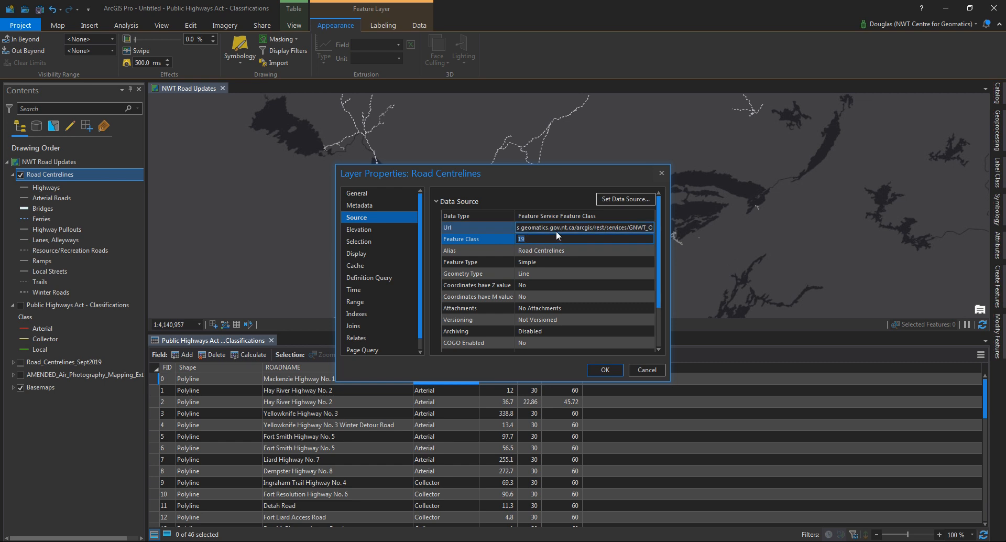
drag(571, 251, 504, 256)
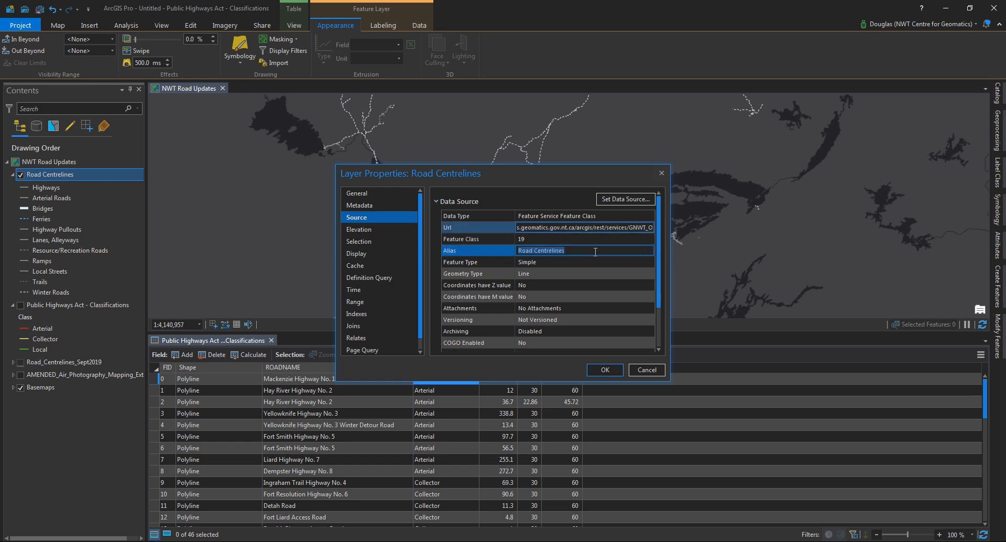
click(647, 370)
click(32, 208)
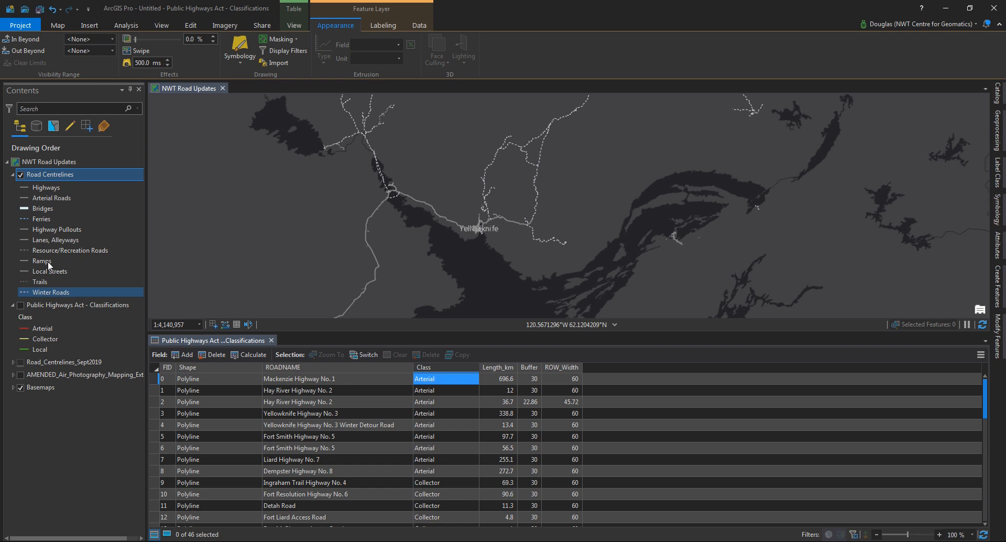
Place a duplicate of the Public Highways Act - Classifications layer first in the drawing order, above Road Centrelines.
click(63, 305)
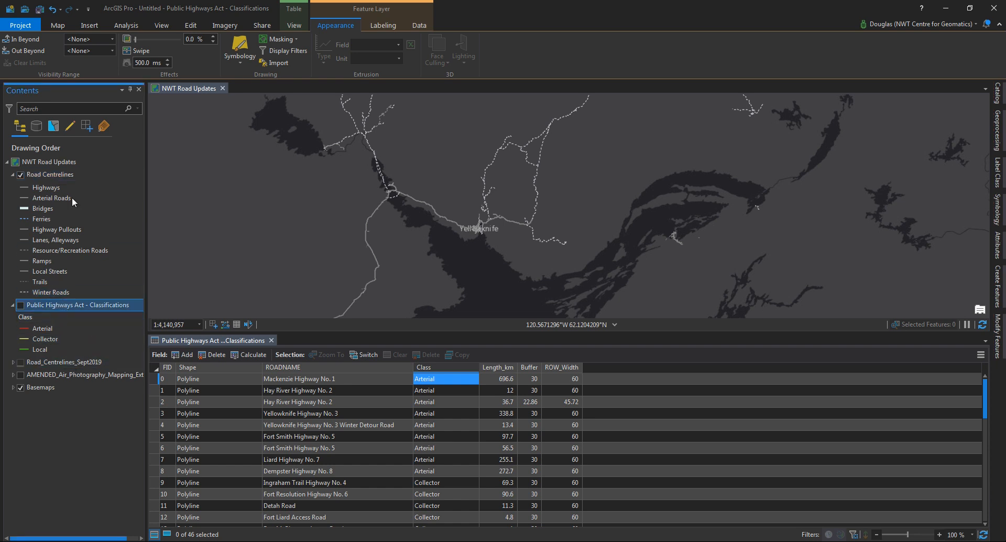
click(83, 262)
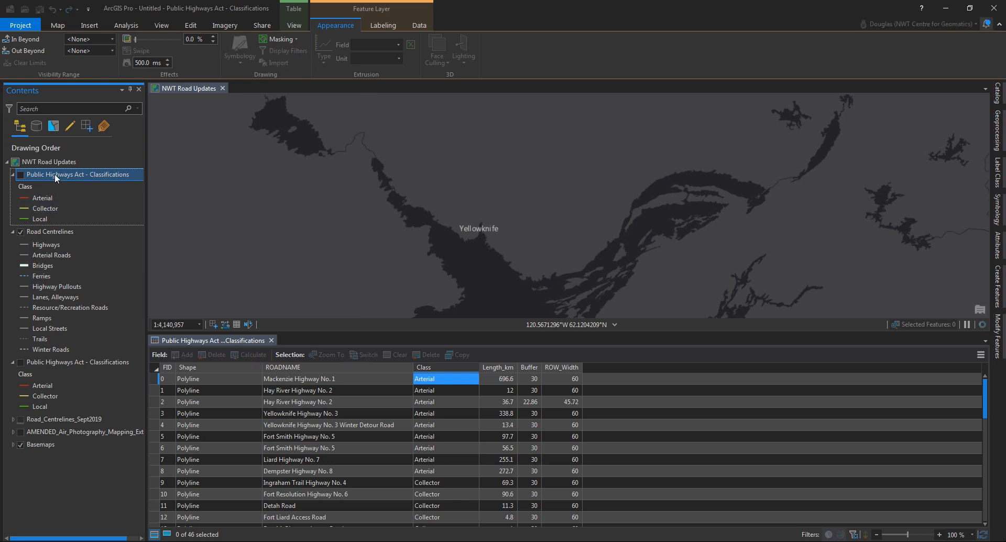
click(55, 174)
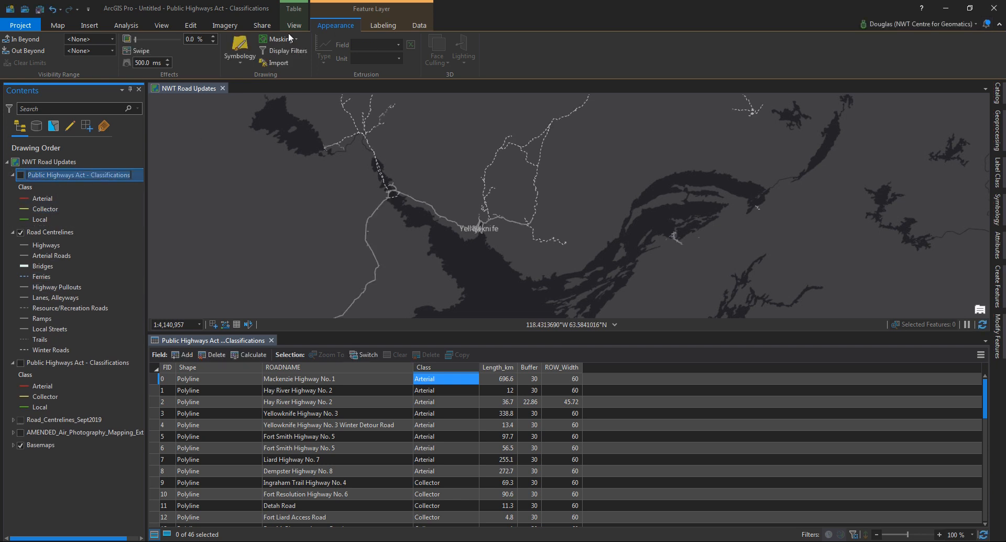
Change the duplicated Public Highways Act - Classifications layer's primary symbology to Single Symbol.
click(233, 48)
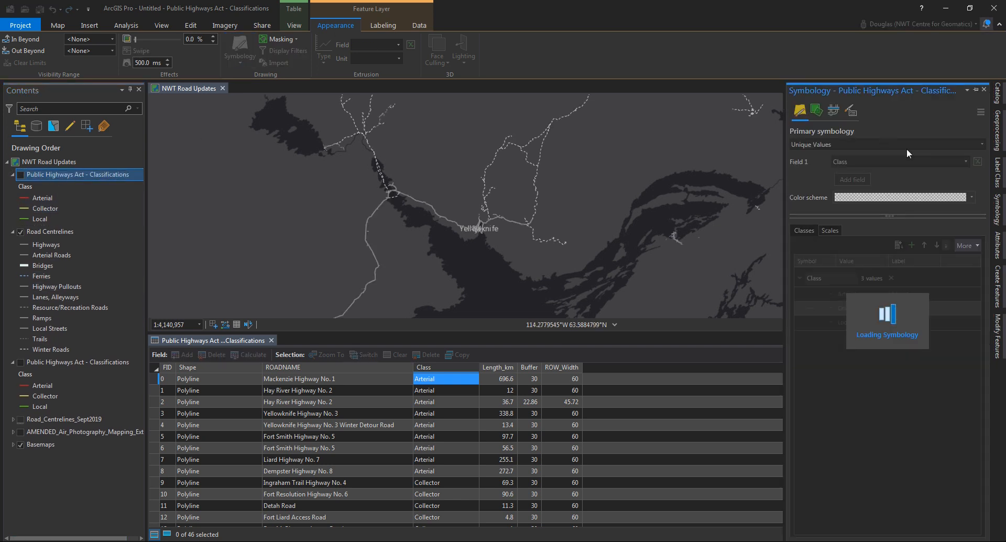
click(847, 144)
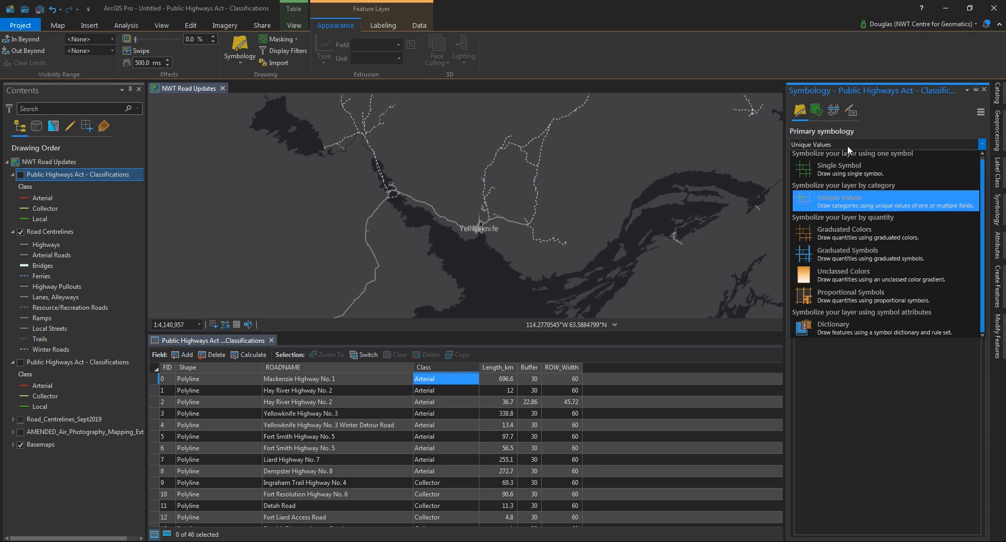
click(835, 174)
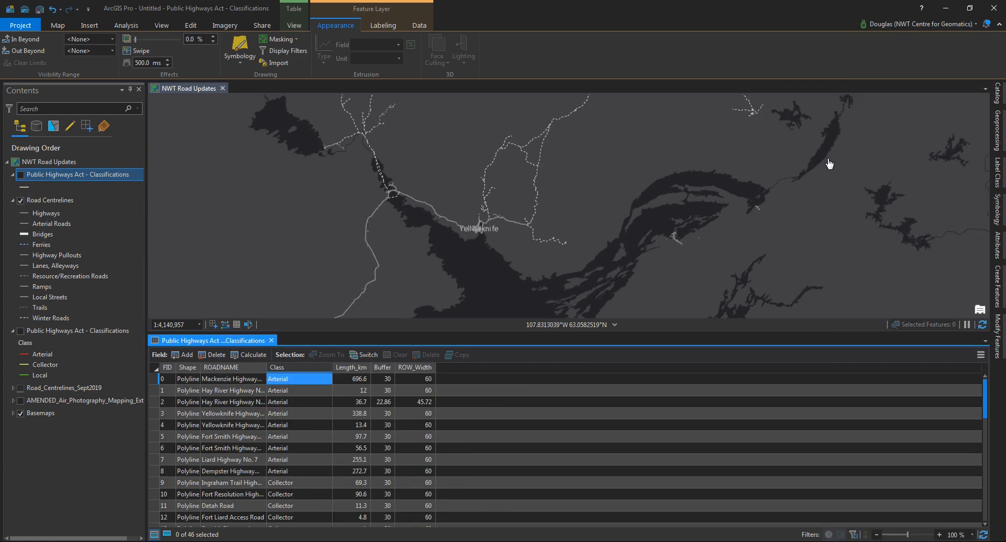
Hide the Road Centrelines and Basemaps layers and show the single-symbol Public Highways Act - Classifications copy.
click(21, 199)
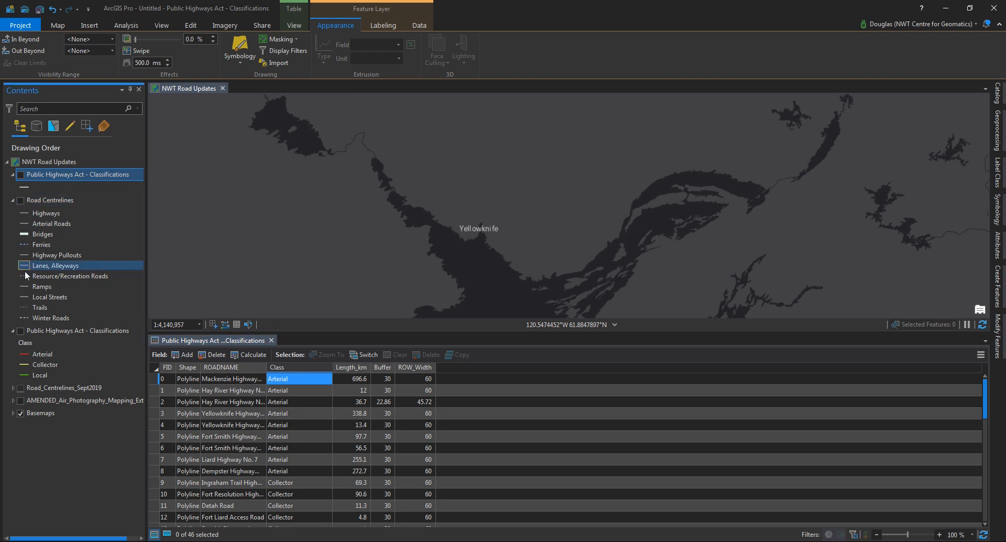
click(22, 174)
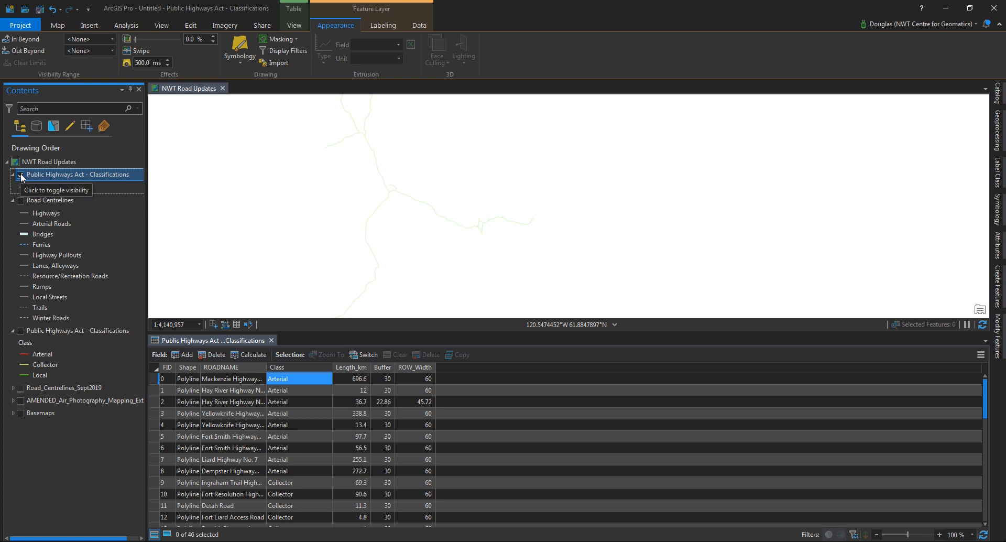
Colour the duplicated Public Highways Act - Classifications layer's line symbol red and set its line width to 2.6 pt.
right_click(23, 189)
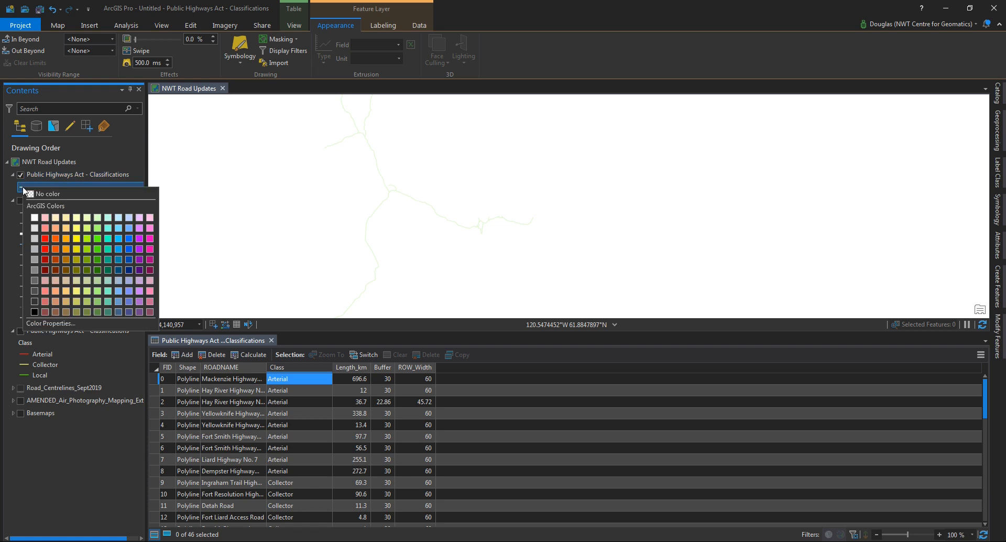
click(44, 238)
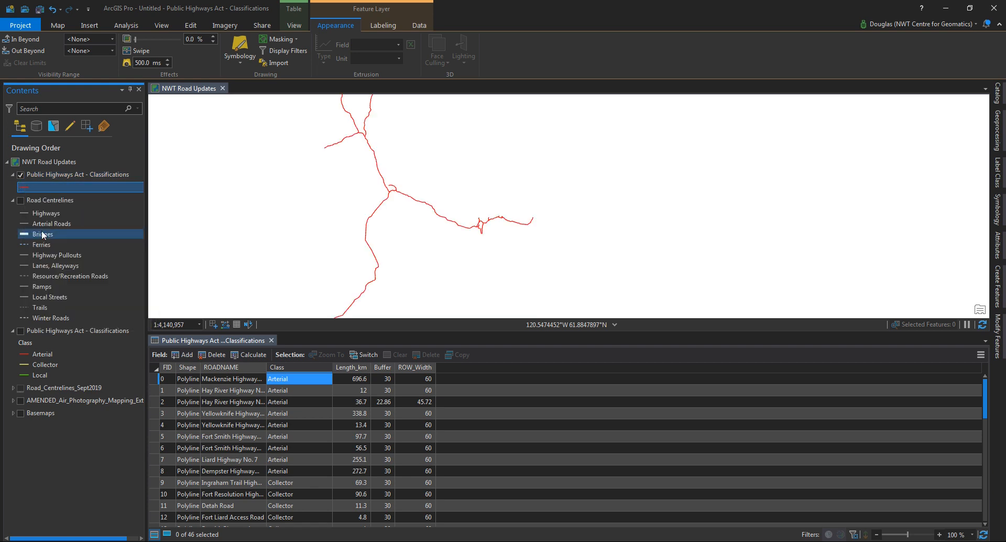
click(23, 189)
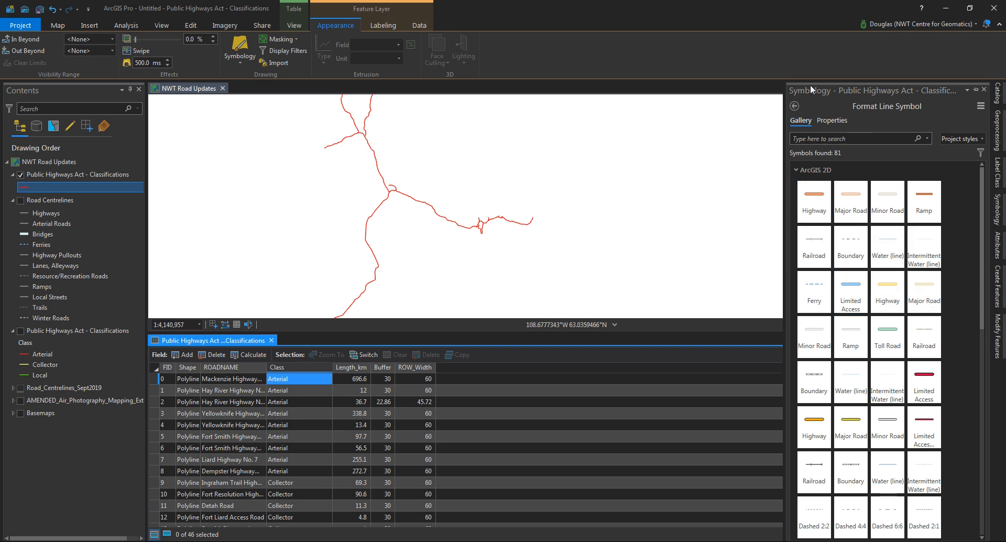
scroll(862, 318, down, 4)
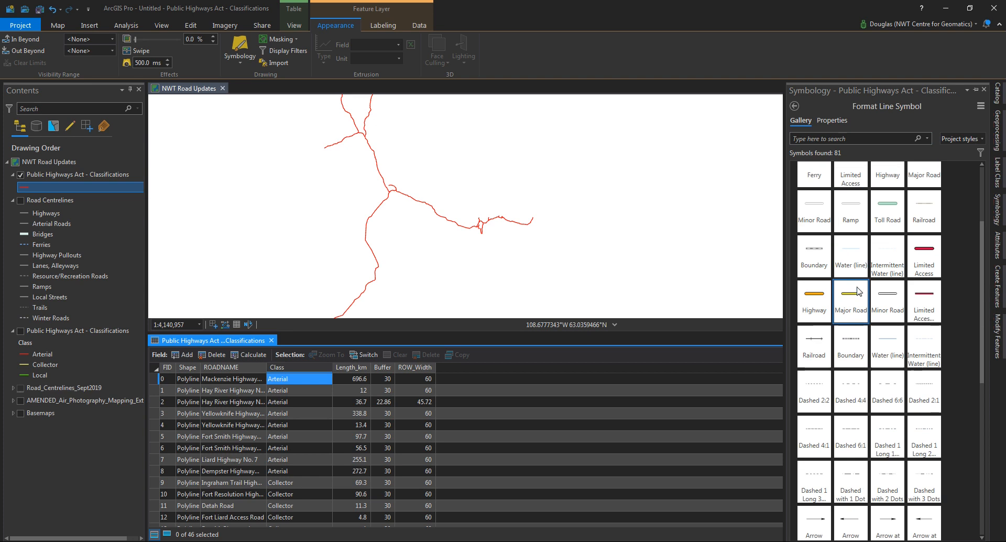
scroll(862, 318, up, 3)
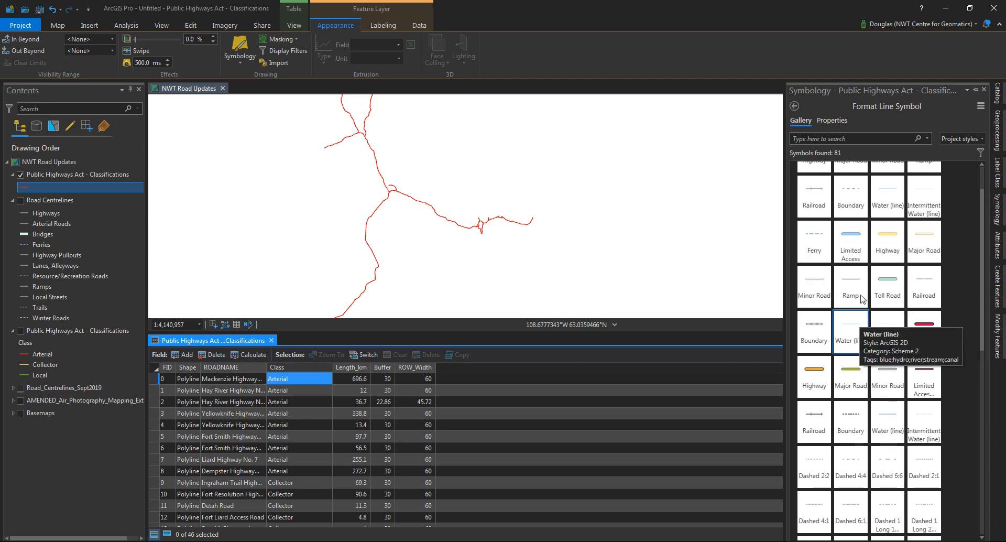
click(833, 121)
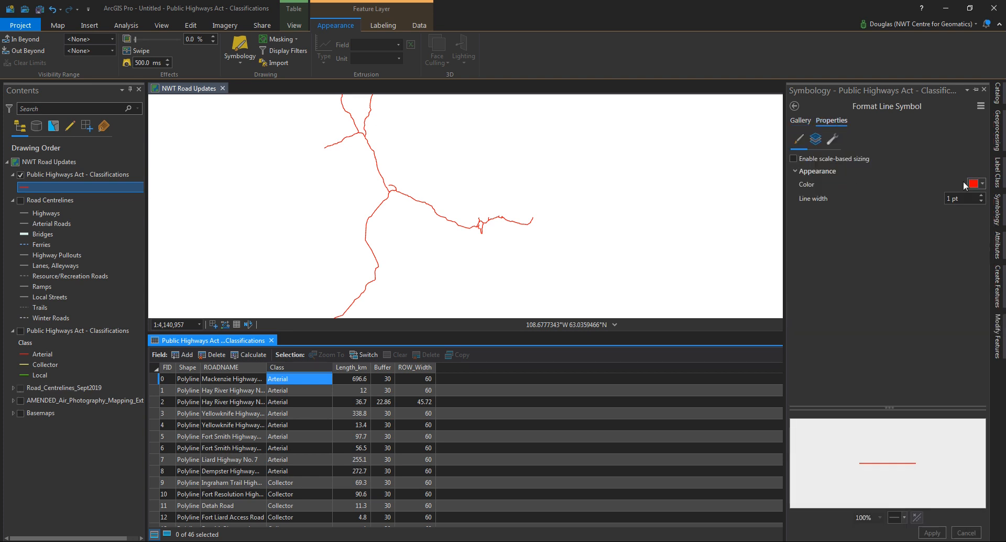
click(981, 195)
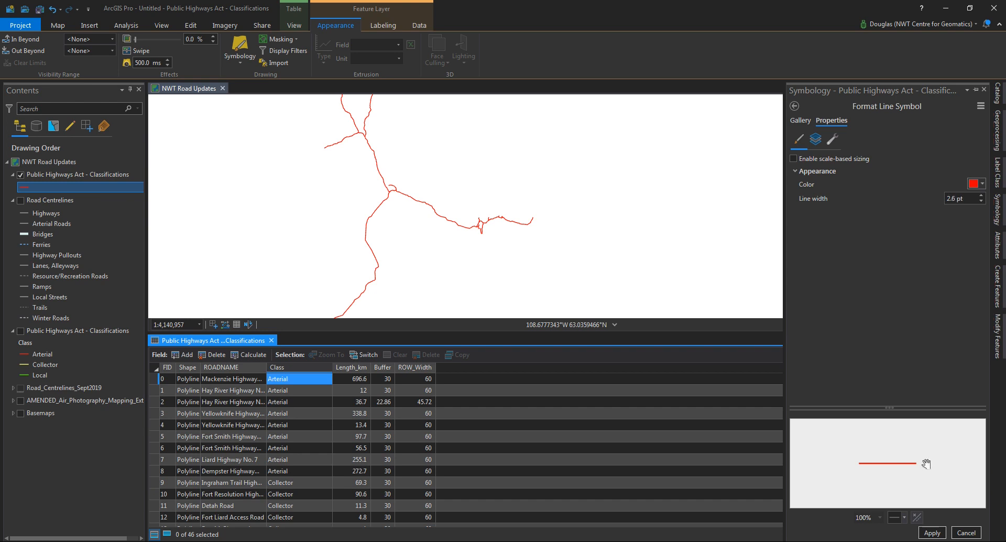
click(982, 185)
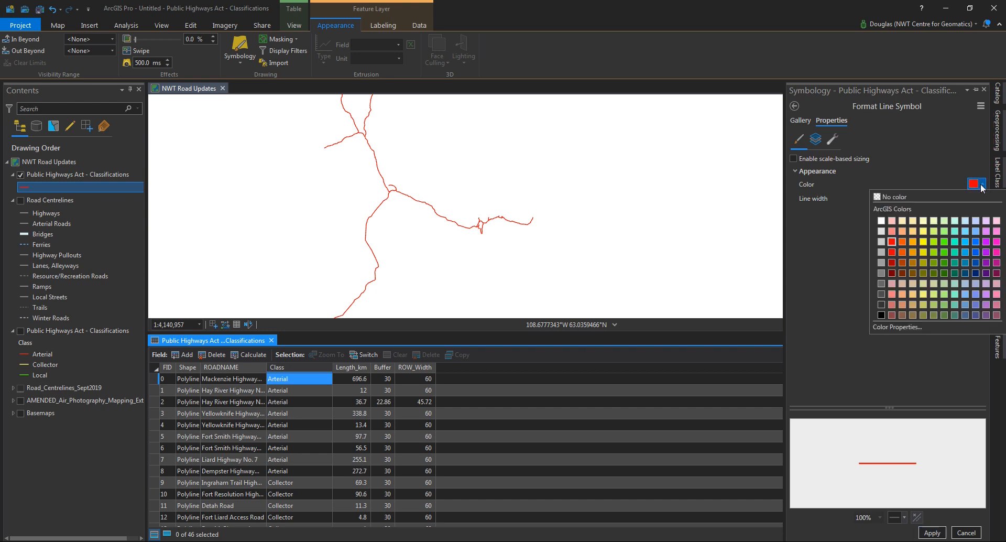
click(982, 185)
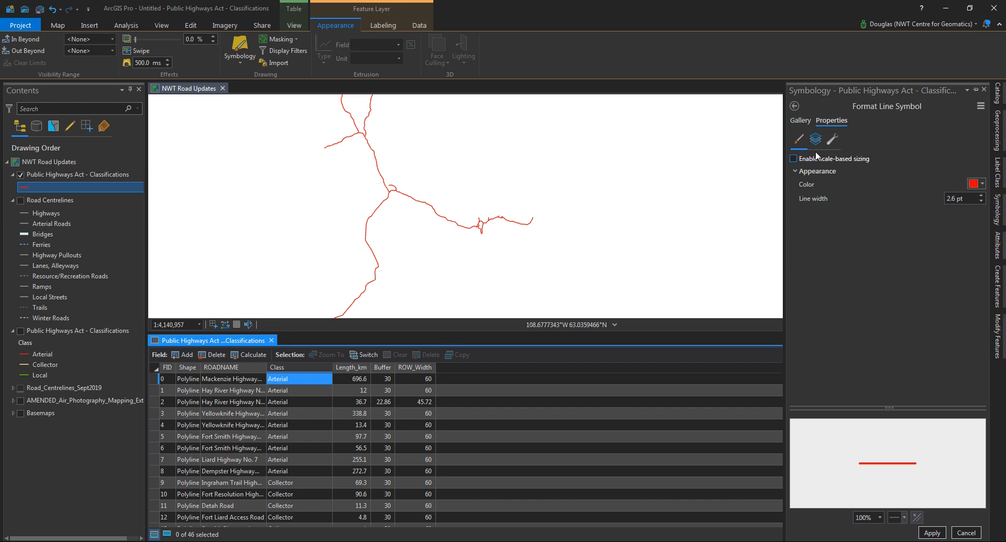
Apply a 5 pt gradient stroke from red to light blue to the layer's line symbol.
click(816, 140)
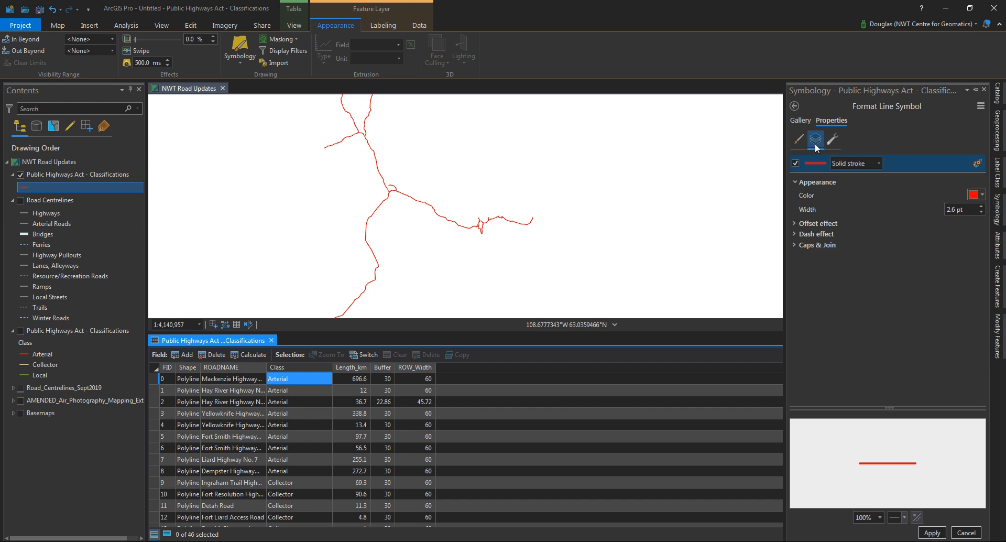
click(876, 162)
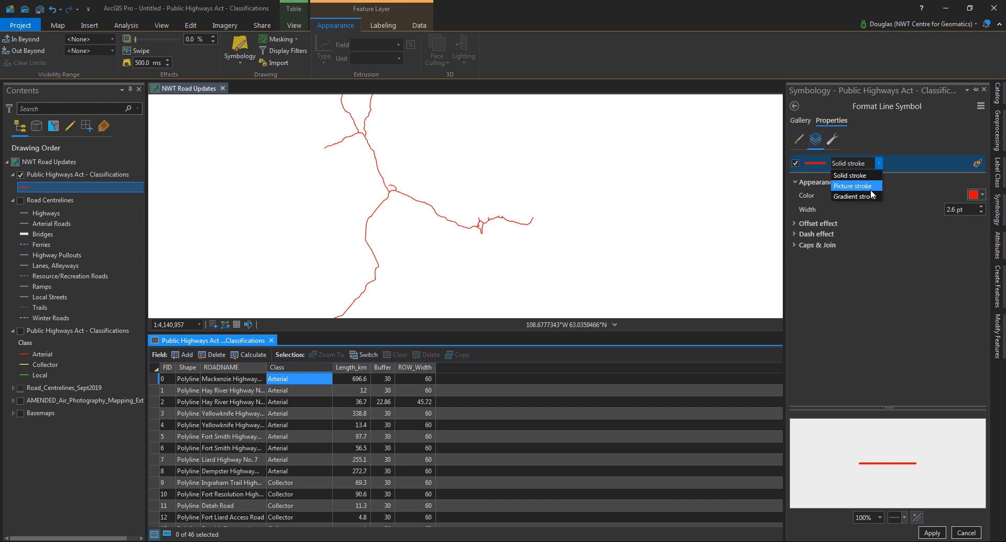
click(869, 194)
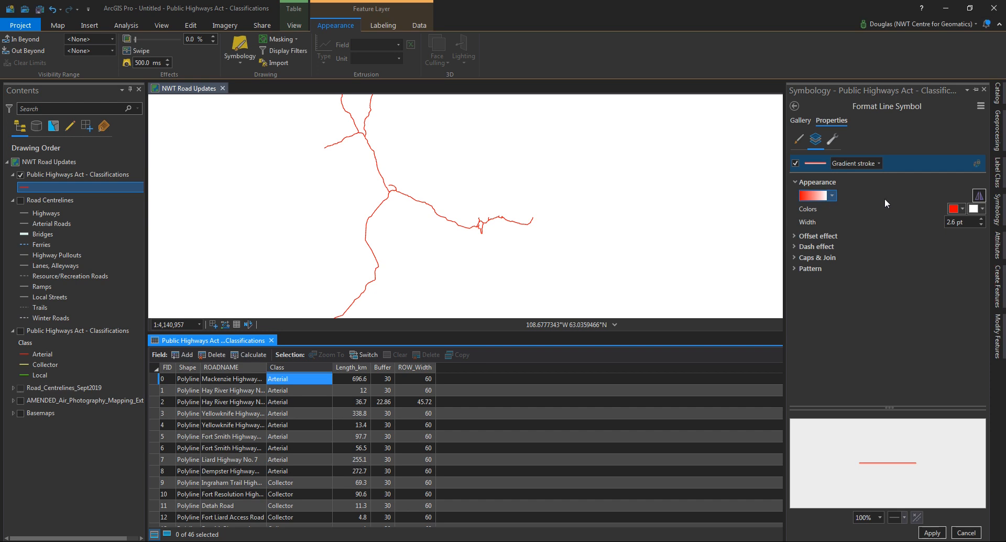
click(981, 219)
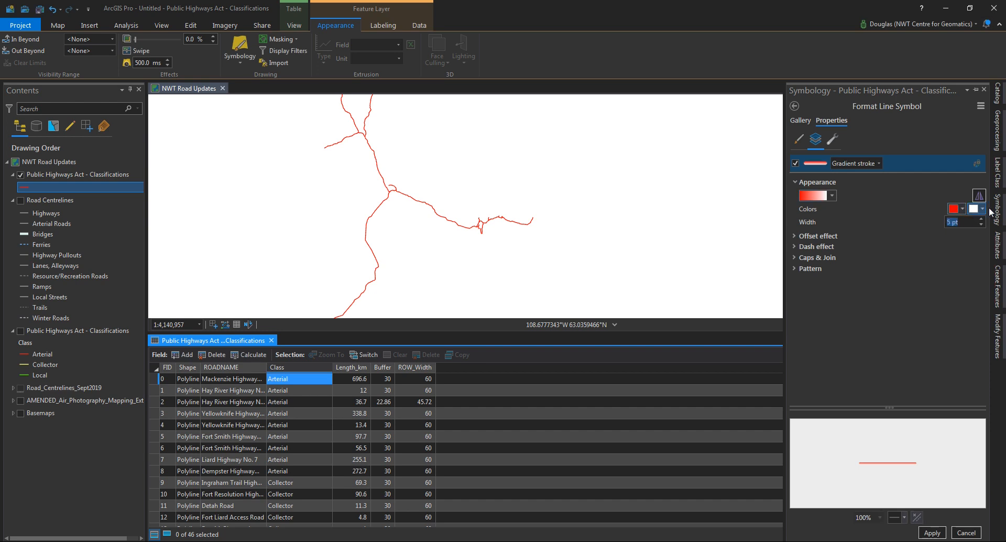
click(983, 210)
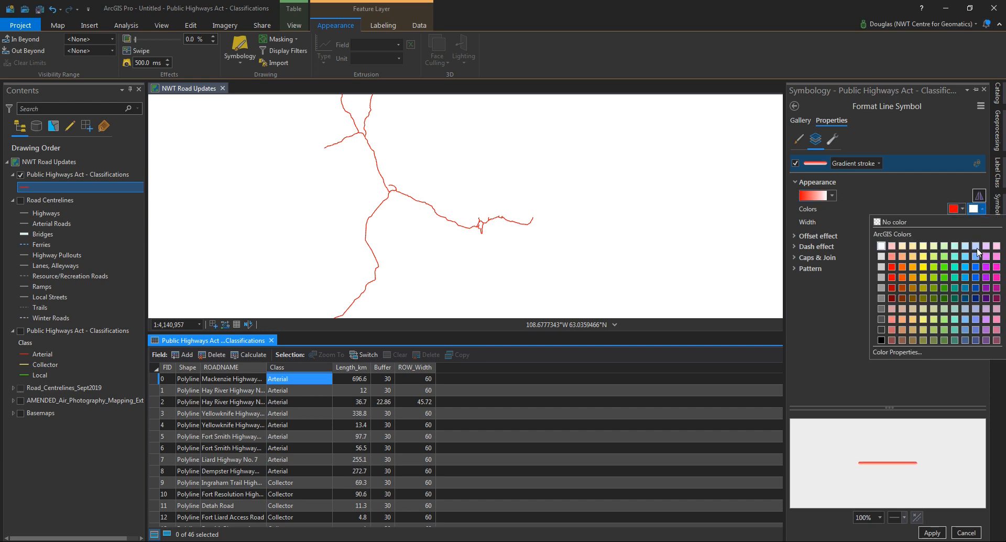
click(980, 253)
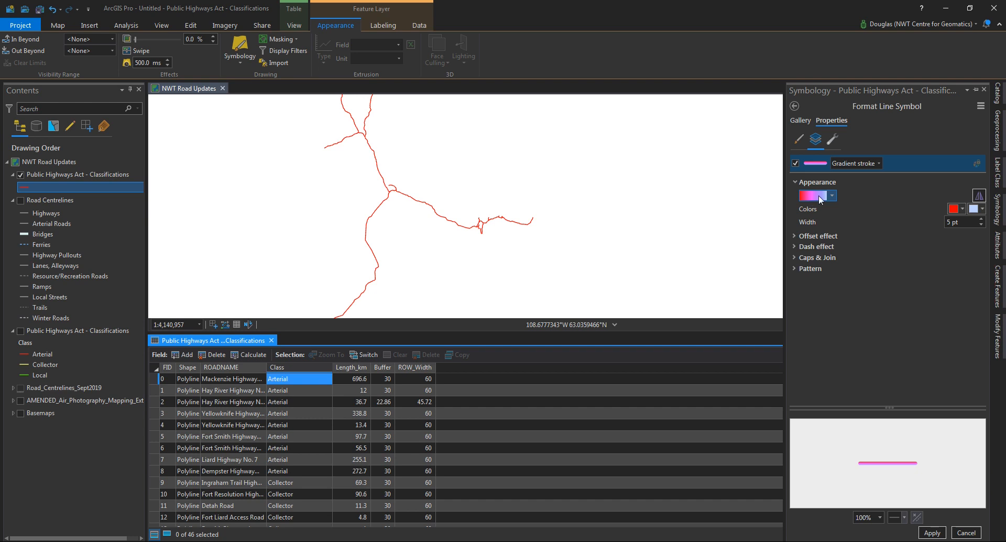
click(932, 532)
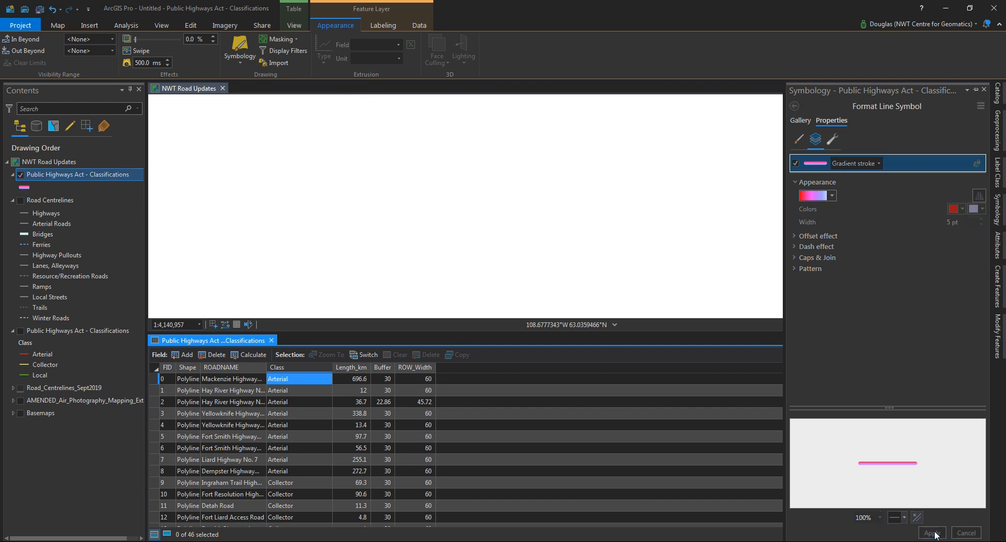
Reopen the Symbology pane for the highways layer and pin it open beside the map.
scroll(513, 229, up, 5)
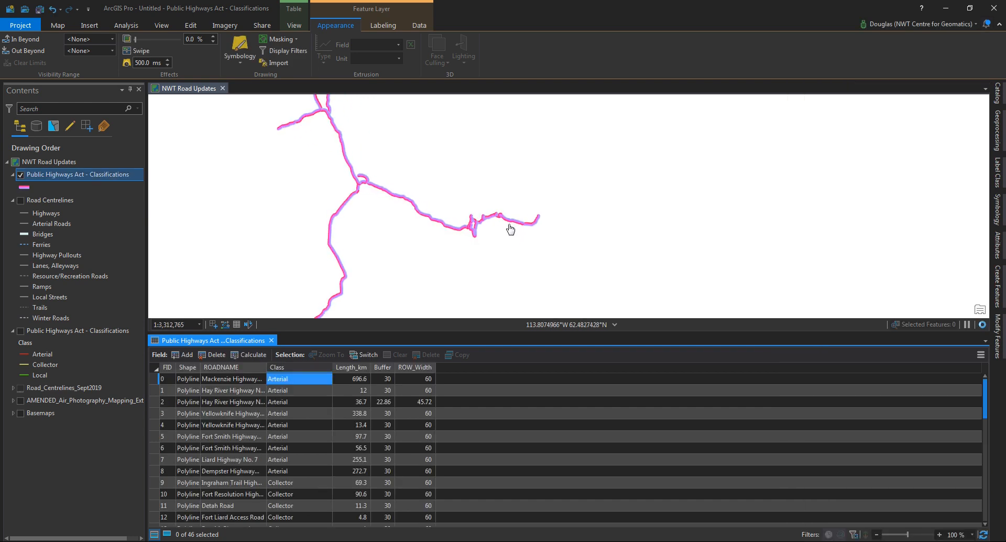
scroll(510, 226, up, 3)
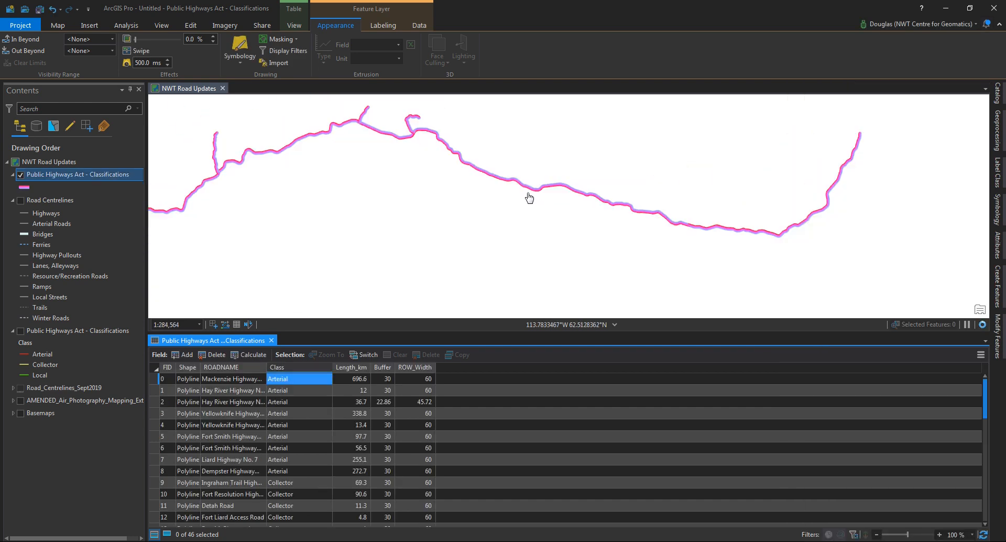
drag(528, 198, 494, 225)
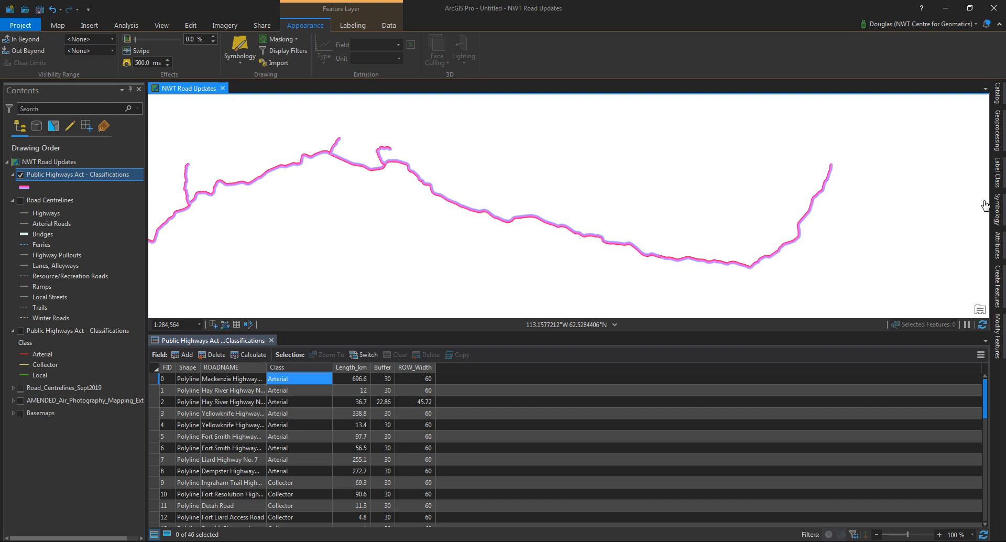
click(999, 210)
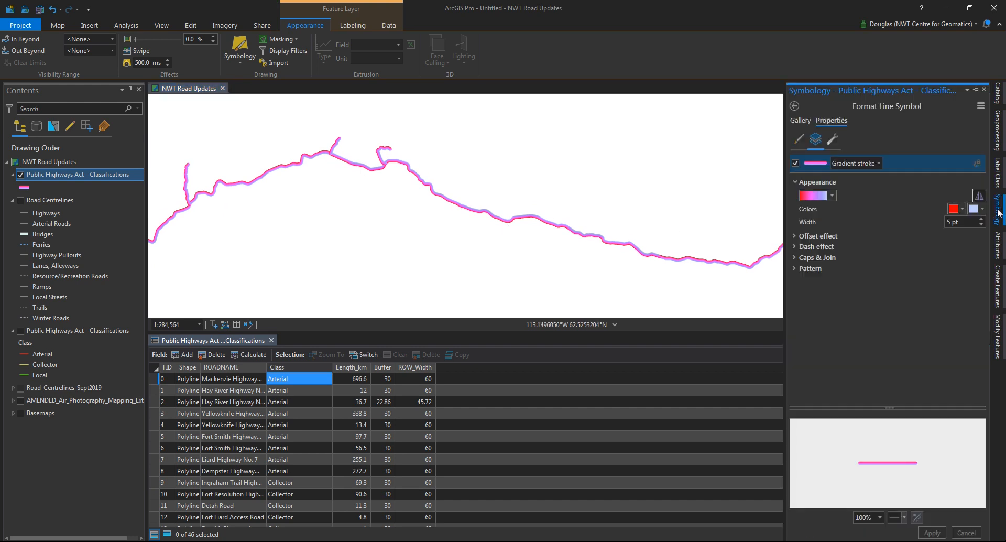
click(976, 90)
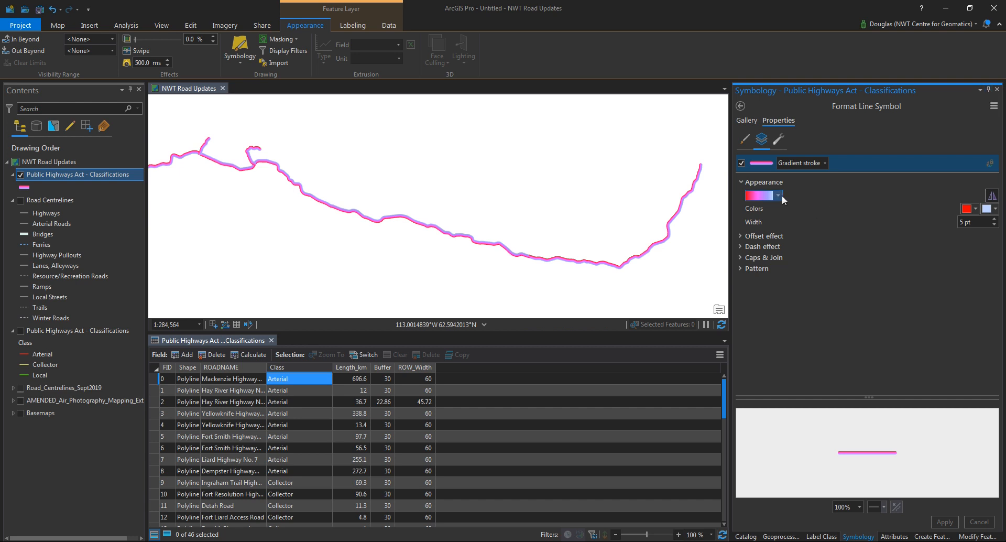
Restore the line symbol to a solid stroke and apply a line width of 1 pt.
click(825, 162)
click(810, 176)
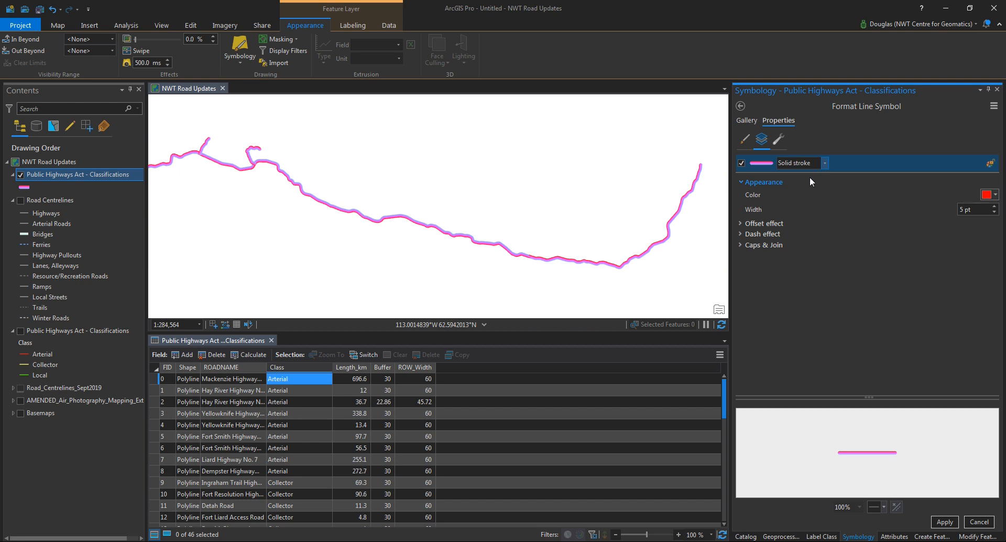
click(779, 138)
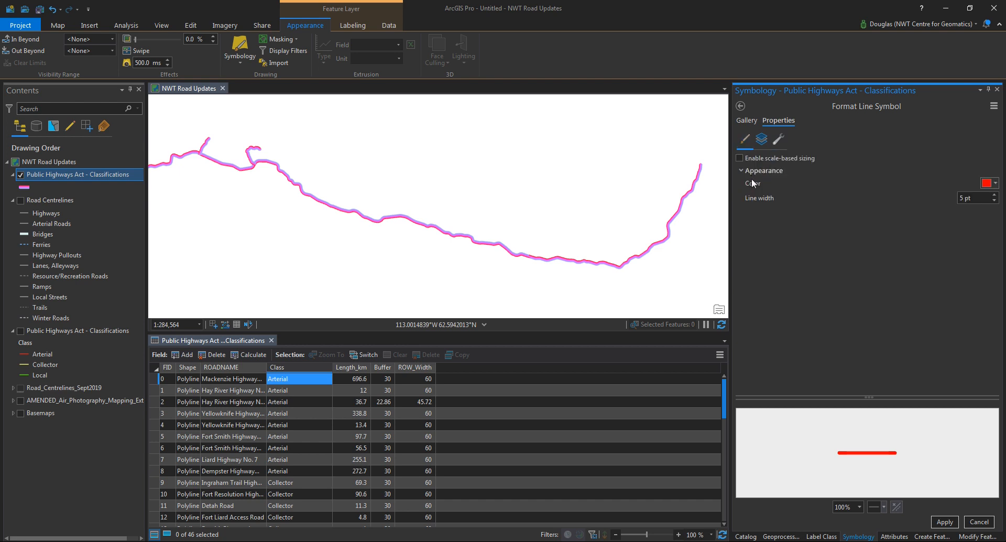
double_click(993, 200)
click(994, 200)
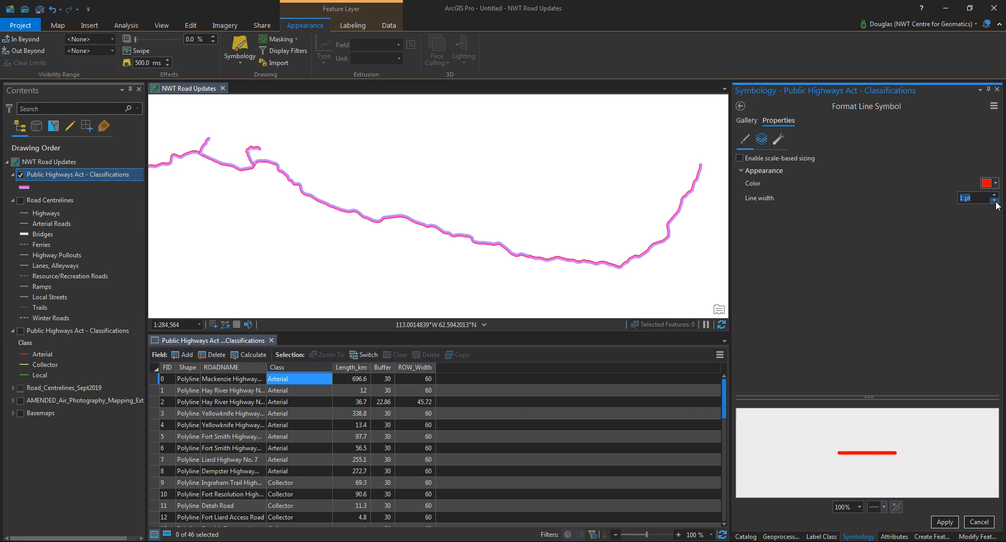
click(945, 521)
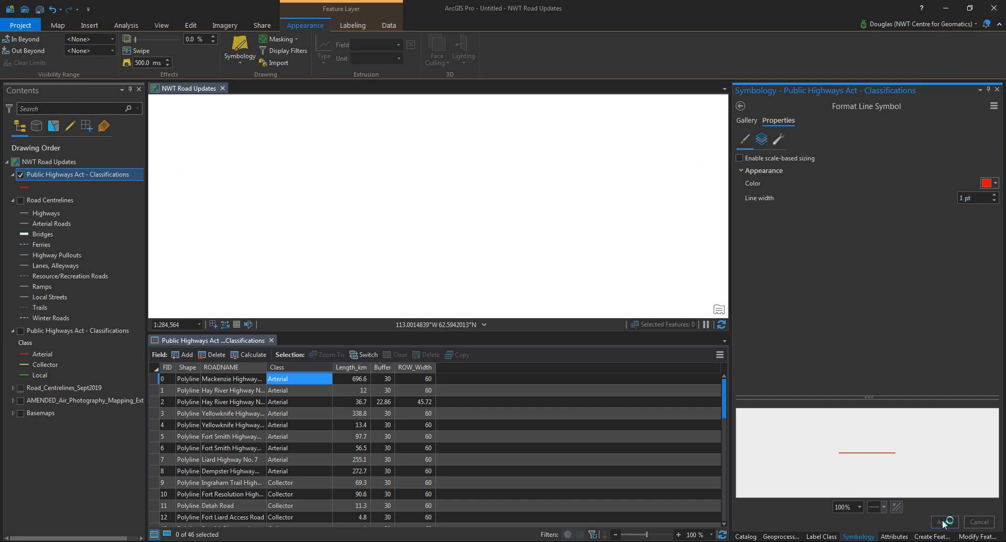
Centre the map on the highway network and enlarge the map view by shrinking the attribute table pane.
drag(560, 286, 699, 276)
drag(452, 250, 598, 265)
drag(467, 332, 467, 374)
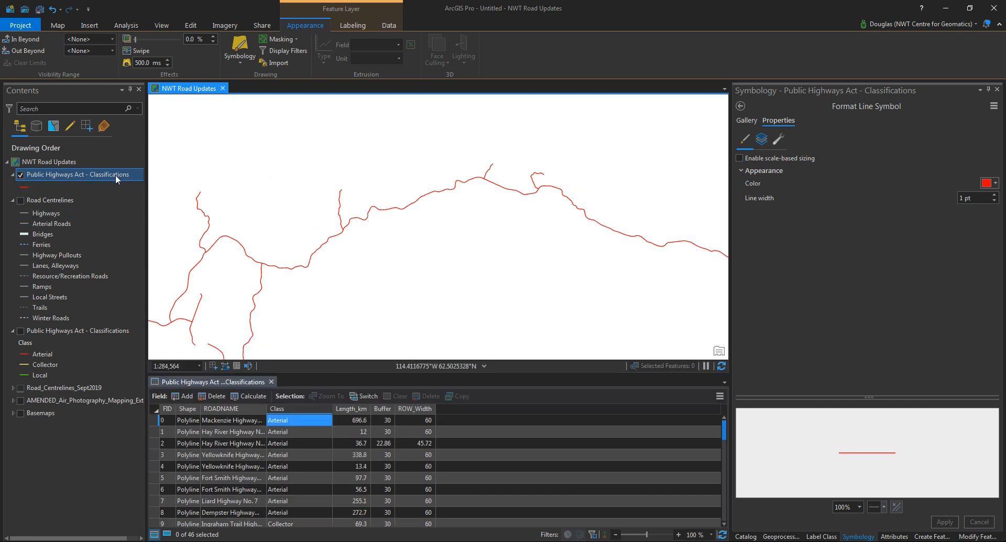
Change the duplicated Public Highways Act - Classifications layer's primary symbology to Unique Values.
click(740, 107)
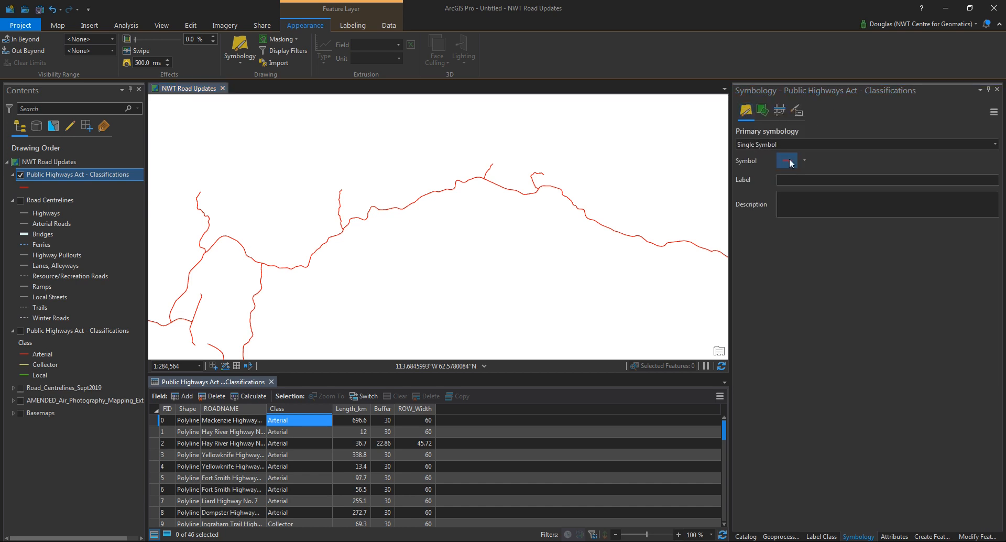
click(760, 144)
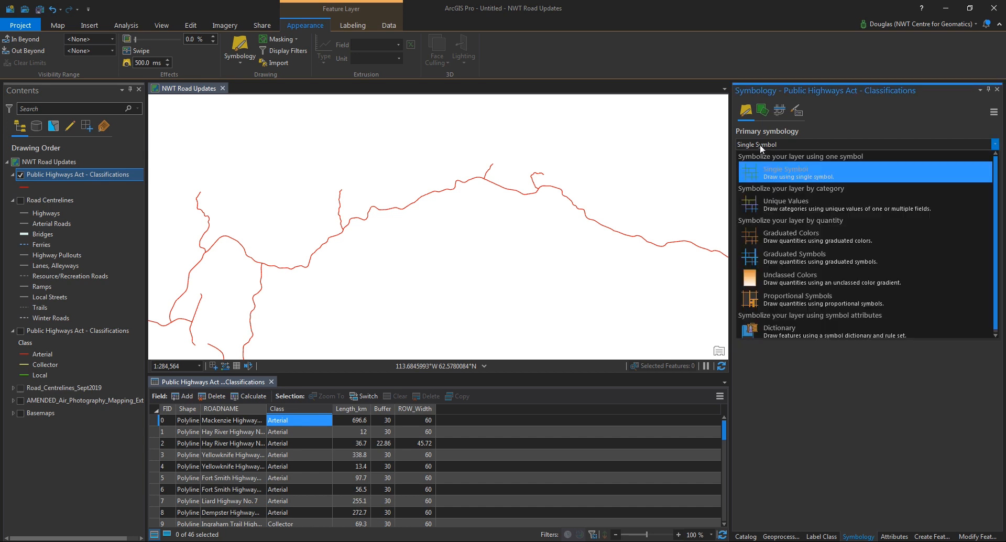
click(772, 203)
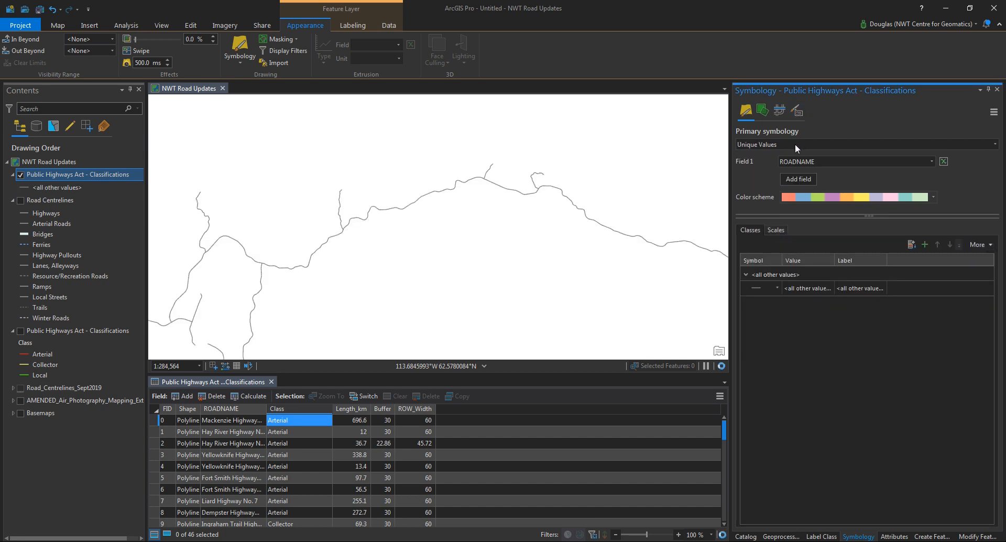
click(794, 143)
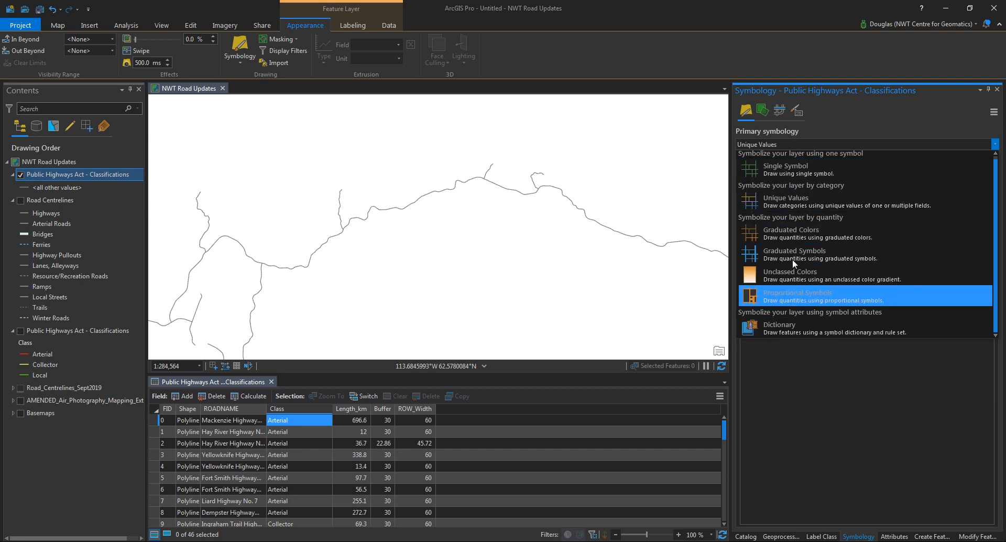
click(785, 198)
Base the unique values on the Class field, with separate symbols for Arterial, Collector and Local roads.
click(797, 161)
click(796, 180)
click(799, 302)
click(770, 276)
double_click(771, 277)
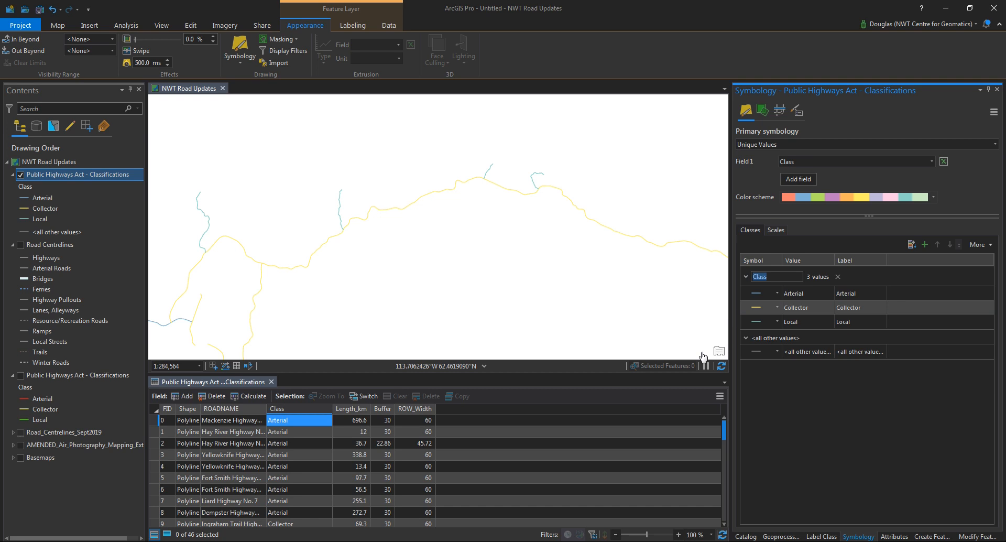
Sort the highways attribute table by Class in descending order and view the Arterial records at its end.
click(322, 410)
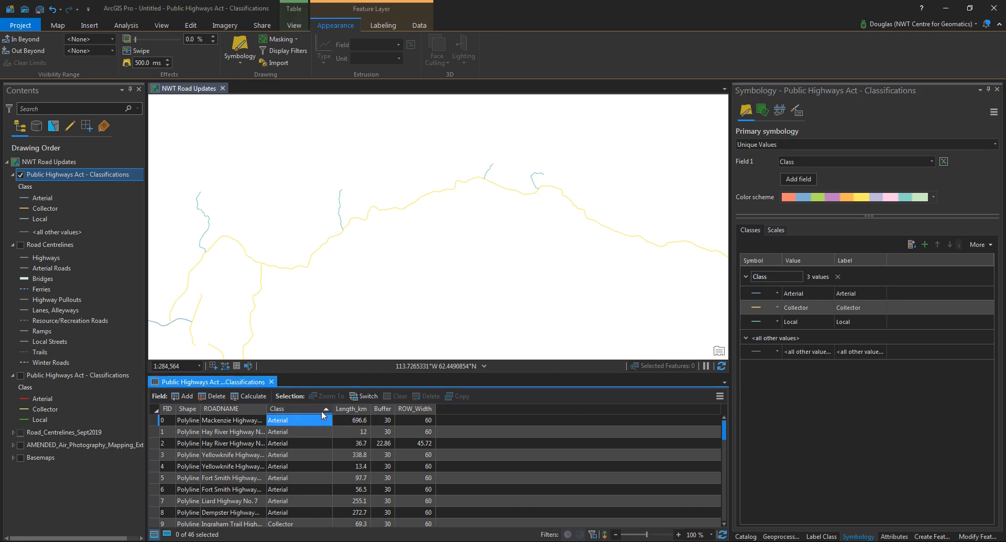
click(318, 408)
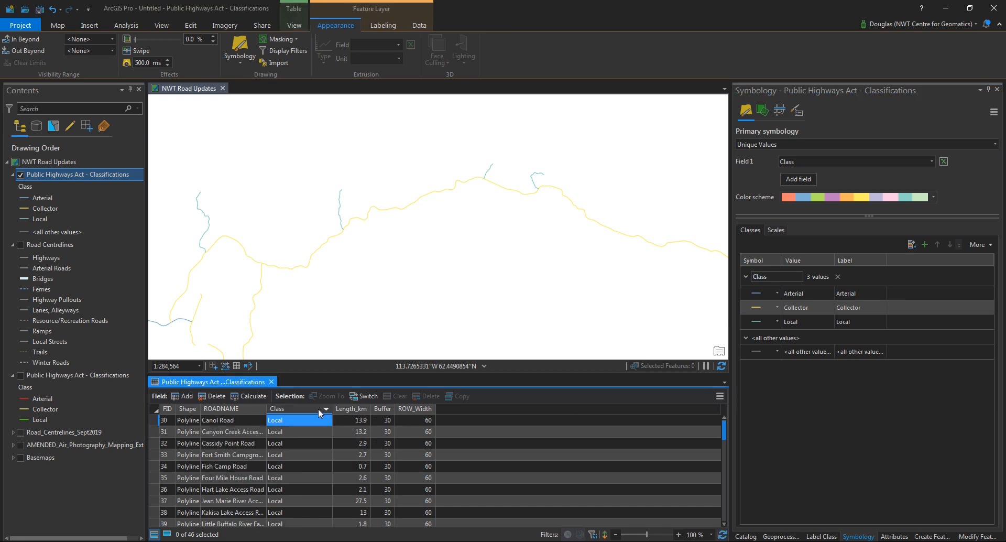
click(319, 407)
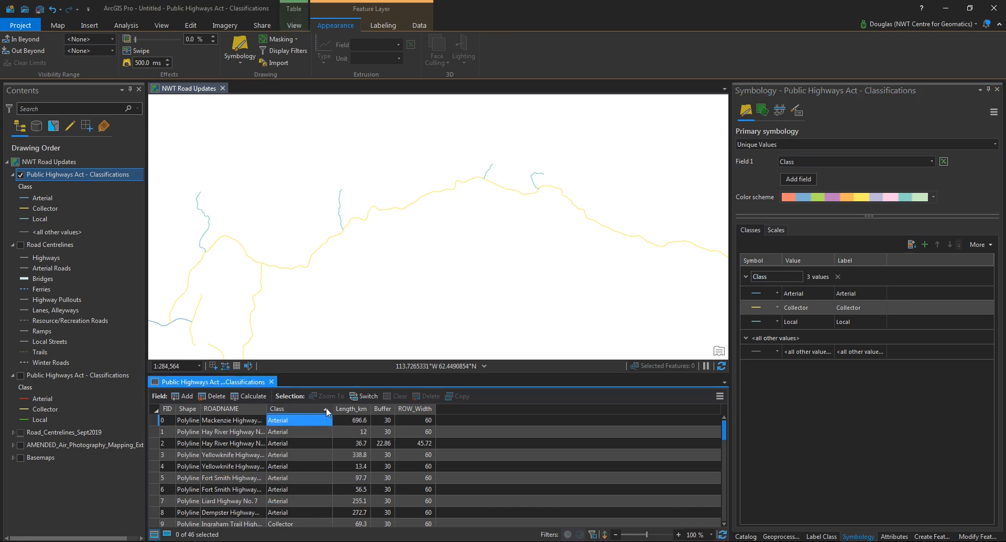
click(322, 409)
scroll(321, 423, down, 12)
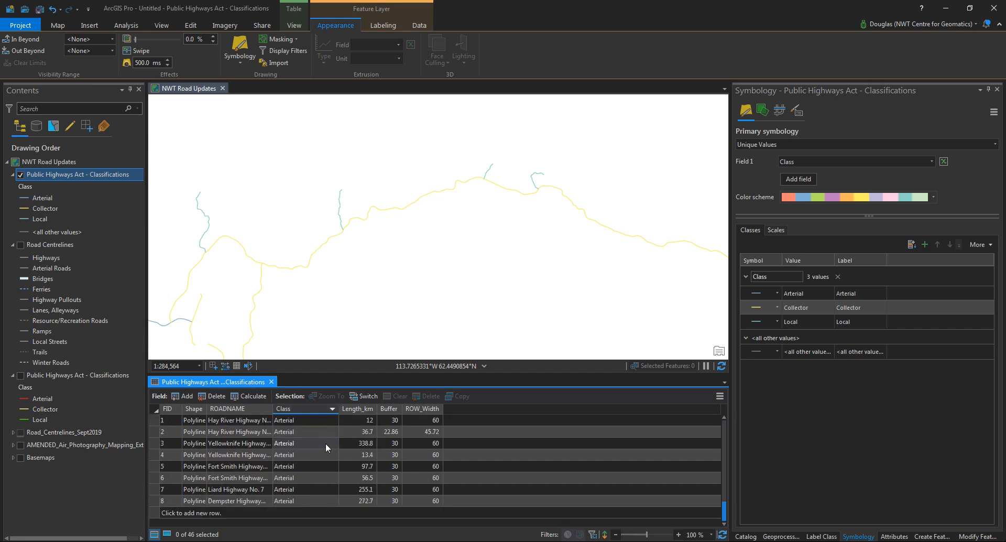
Remove the <all other values> class from the Public Highways Act - Classifications layer's unique value symbology.
scroll(321, 445, up, 6)
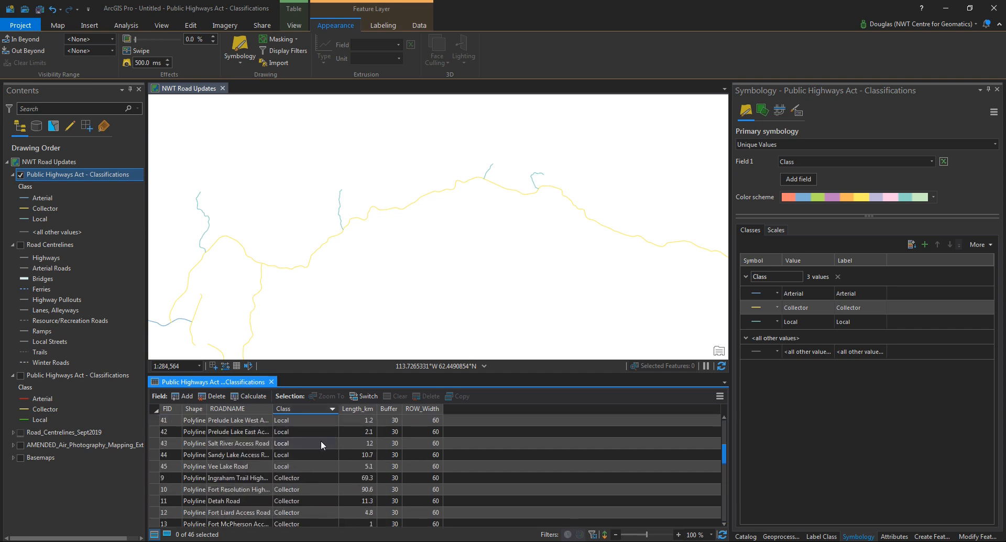
scroll(322, 439, up, 4)
click(810, 319)
click(812, 352)
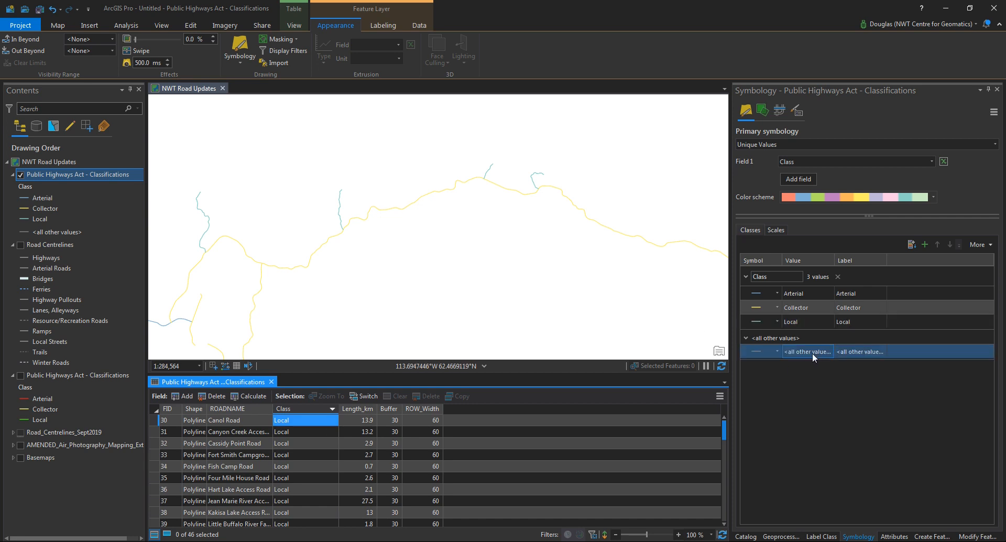
click(749, 350)
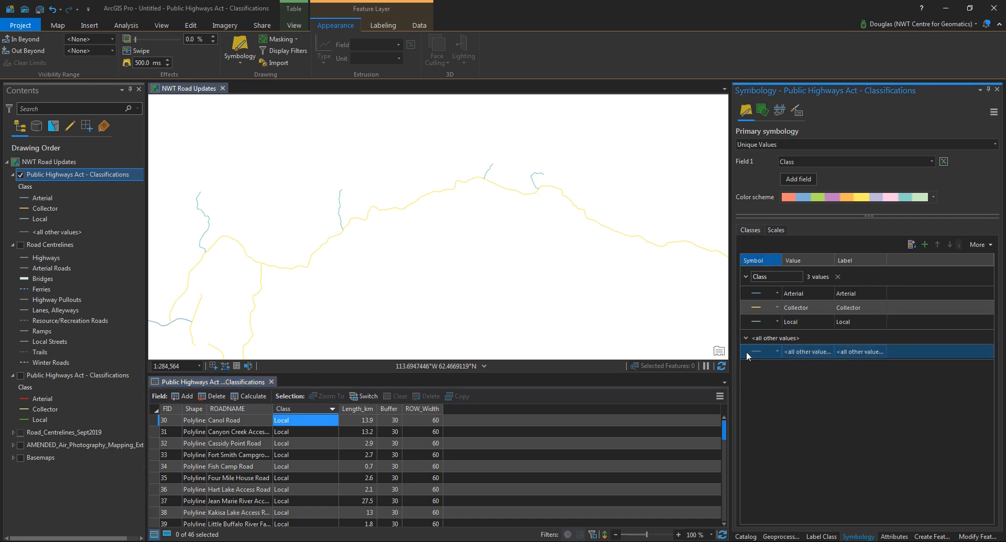
right_click(746, 352)
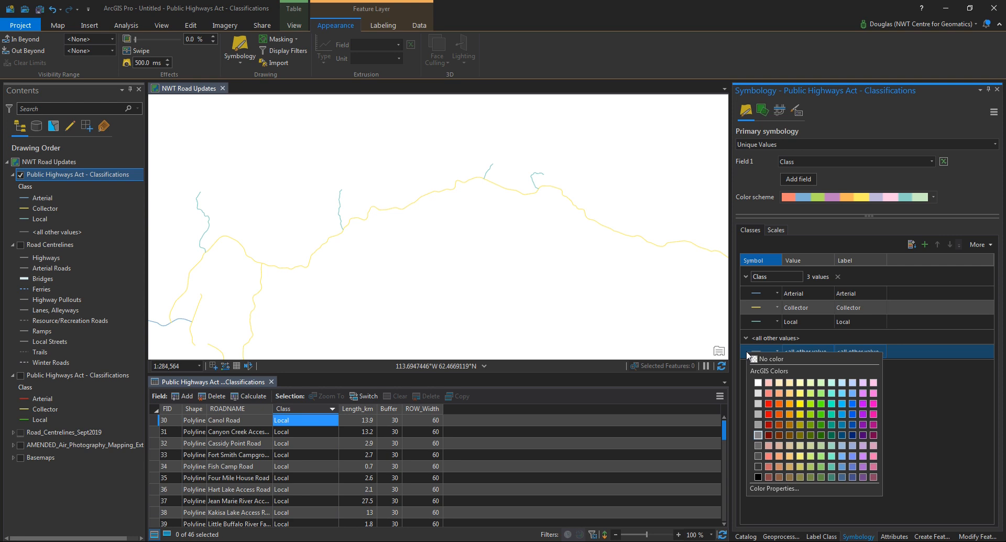
click(745, 351)
key(Delete)
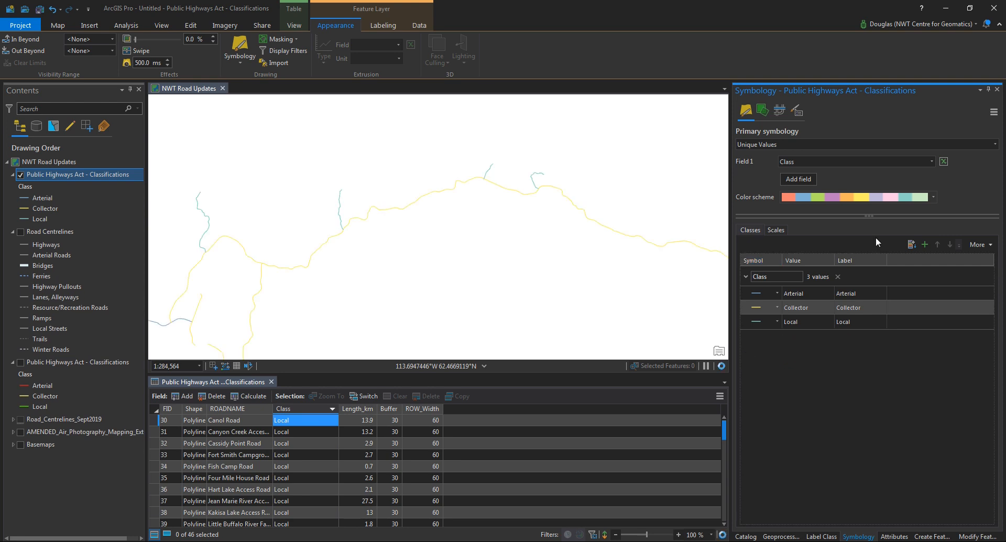
Recolour the Arterial symbol red and the Local symbol green, and check the road colours across the map.
click(764, 292)
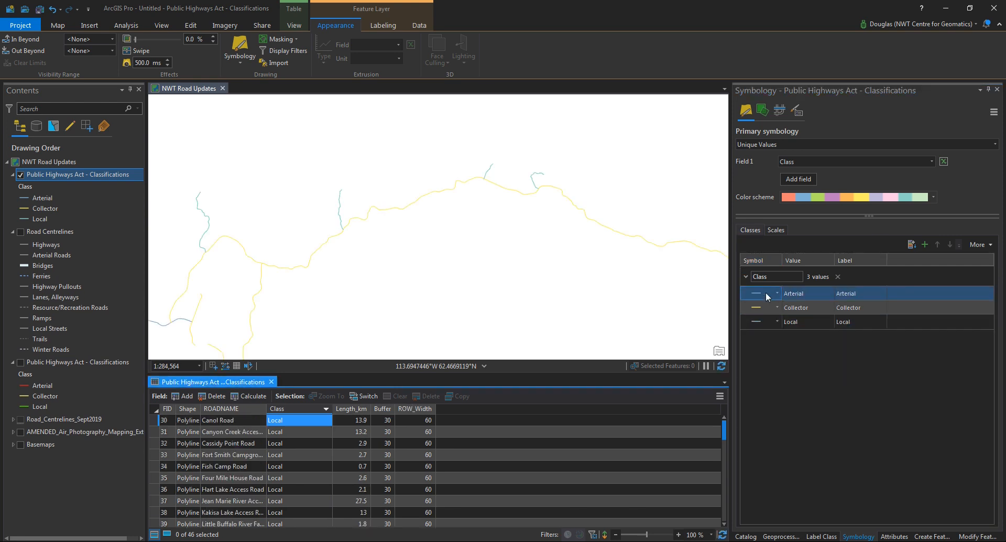
right_click(757, 292)
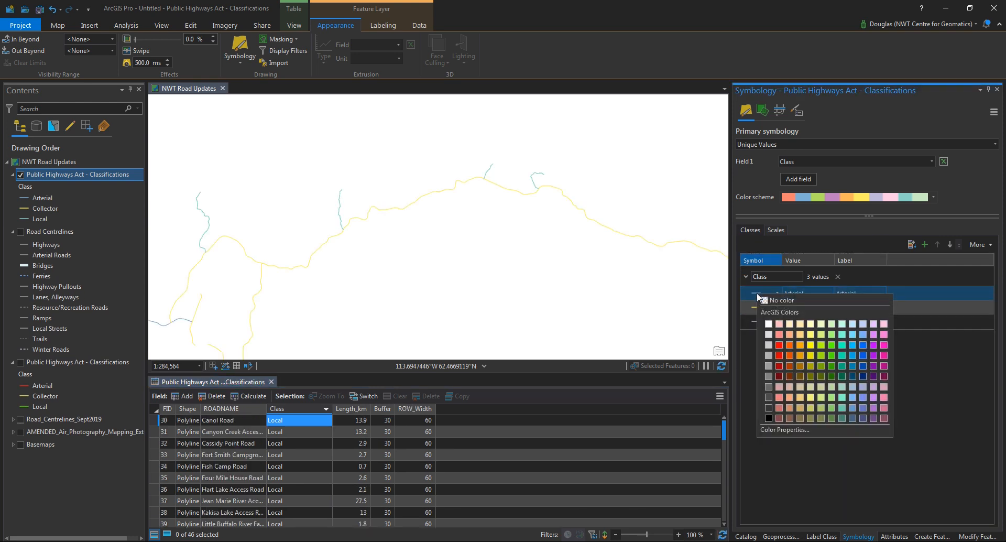
click(778, 344)
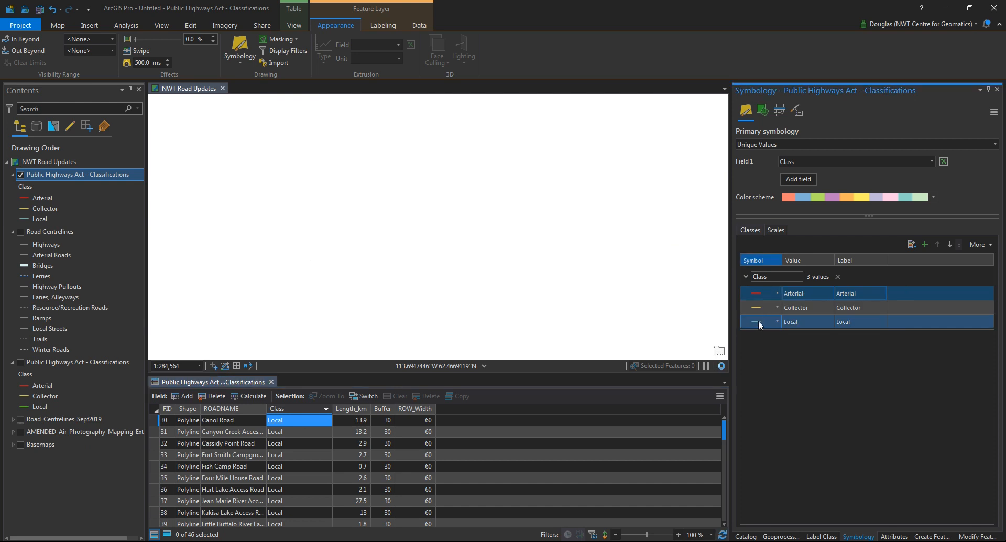
right_click(759, 321)
click(835, 385)
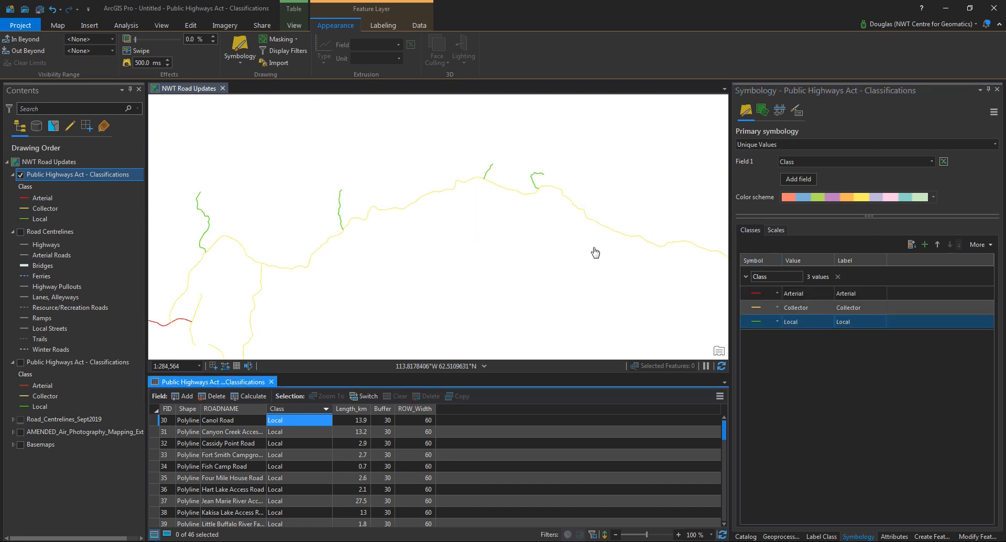
drag(550, 256, 623, 218)
drag(464, 270, 550, 235)
drag(413, 264, 421, 166)
scroll(432, 264, down, 2)
drag(496, 225, 449, 303)
Move the Arterial class to the end of the class order, below Collector and Local.
ctrl+click(797, 308)
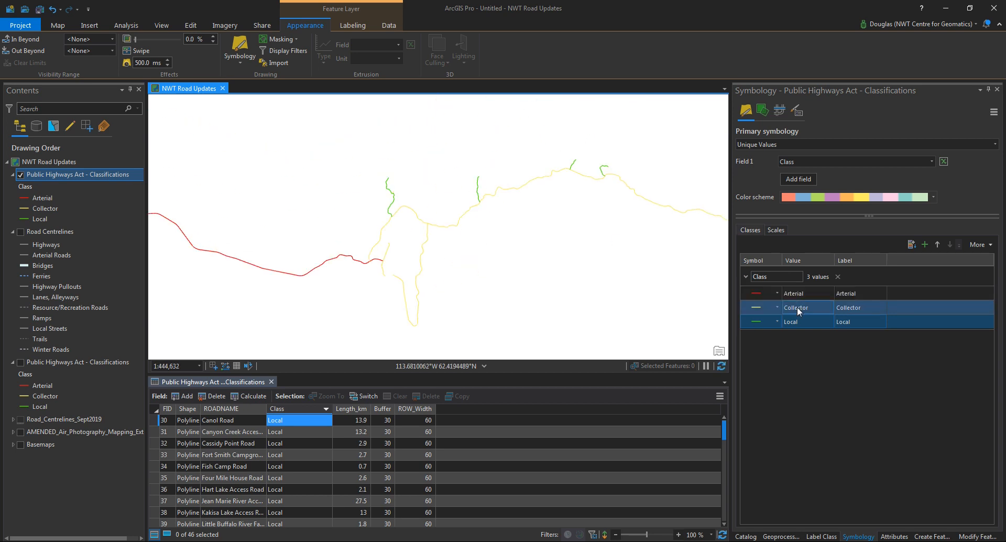
click(743, 302)
ctrl+click(746, 293)
drag(743, 293, 744, 327)
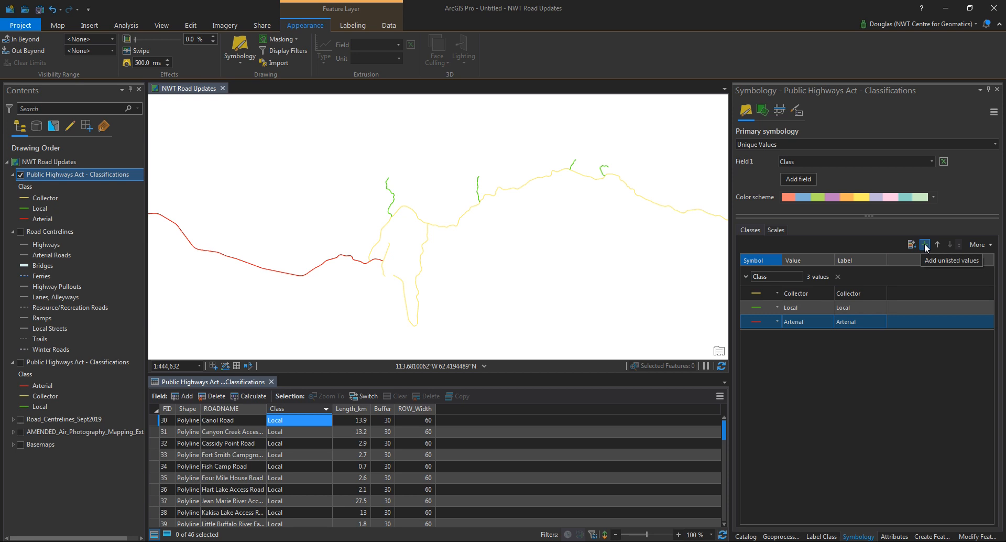
Show the feature count for each road class and compare it with the Class records in the attribute table.
click(978, 245)
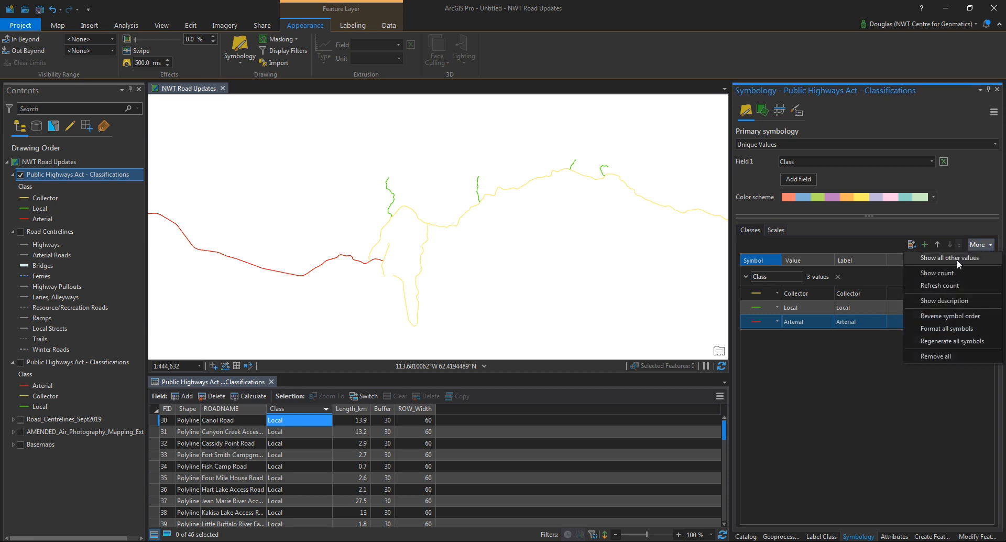
click(943, 273)
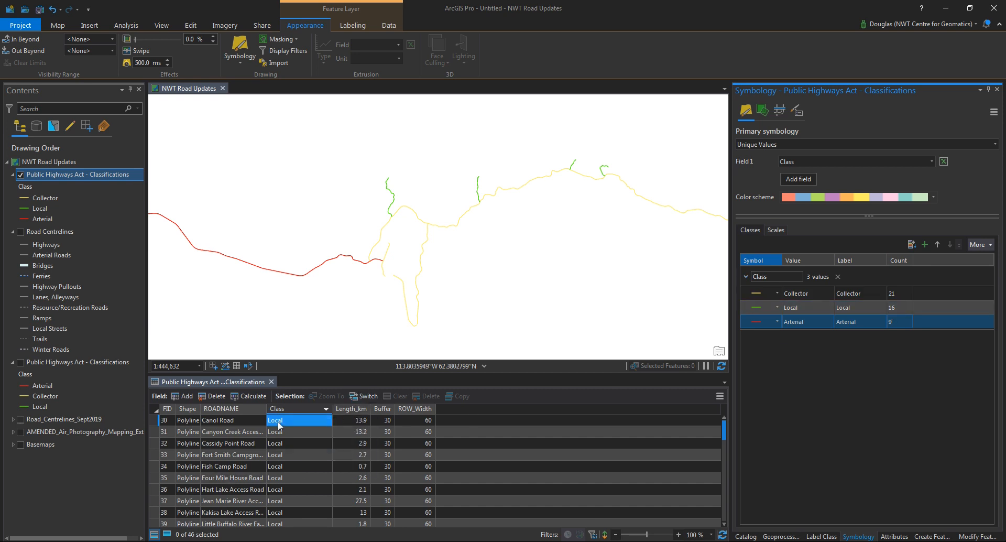
scroll(290, 433, down, 10)
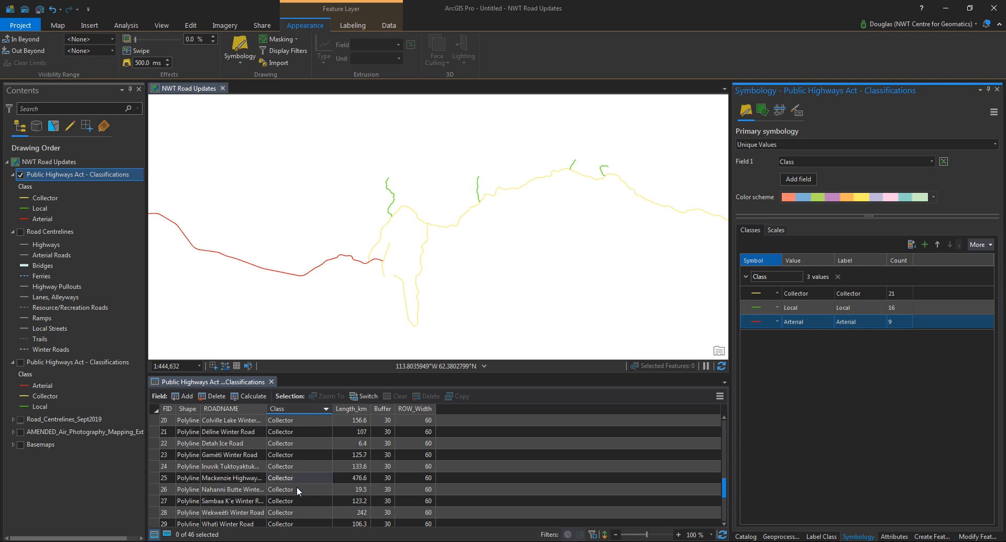
scroll(297, 486, down, 2)
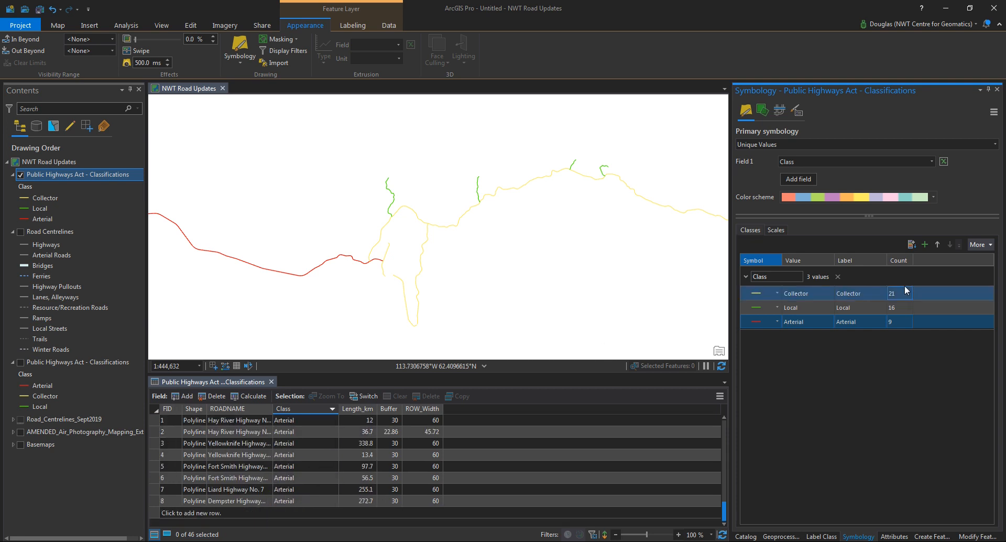
click(977, 245)
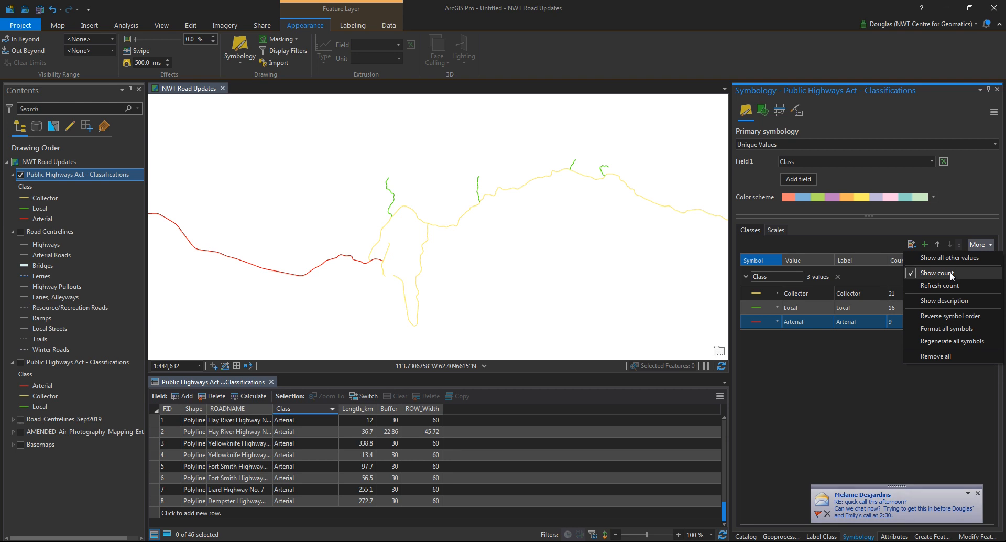
click(462, 249)
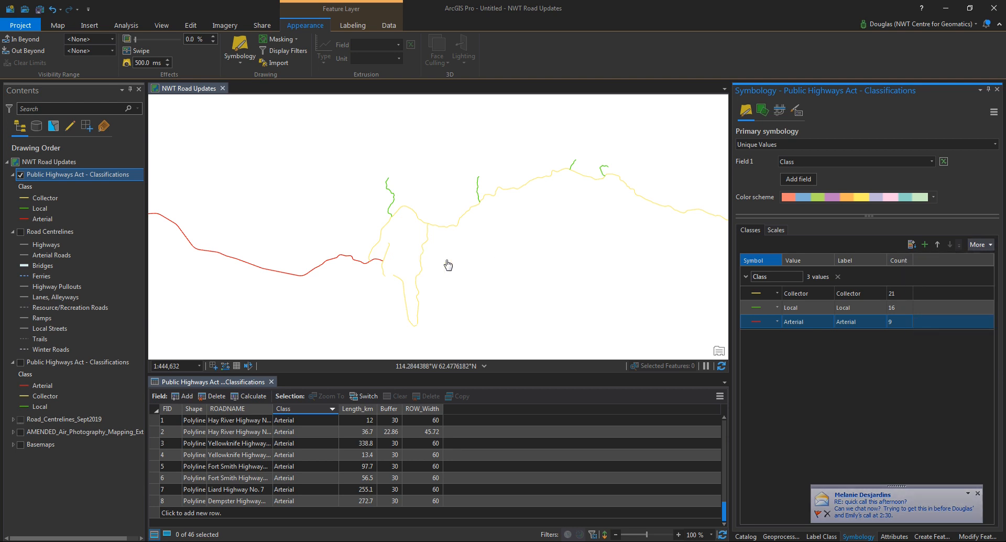
drag(449, 265, 435, 220)
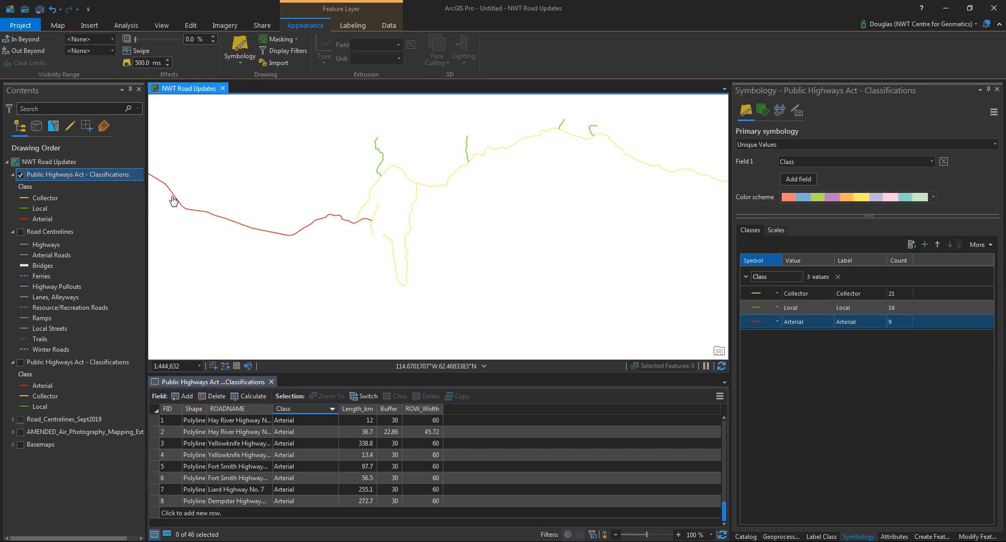
Check the shapefile path in the Public Highways Act - Classifications layer's source properties, leaving the settings as they are.
double_click(74, 175)
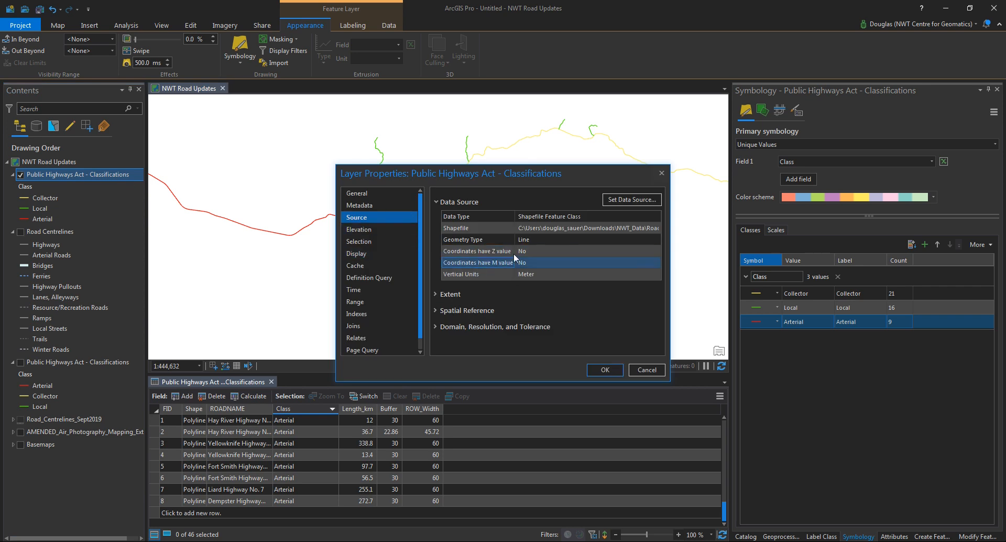
click(538, 230)
drag(538, 231, 669, 236)
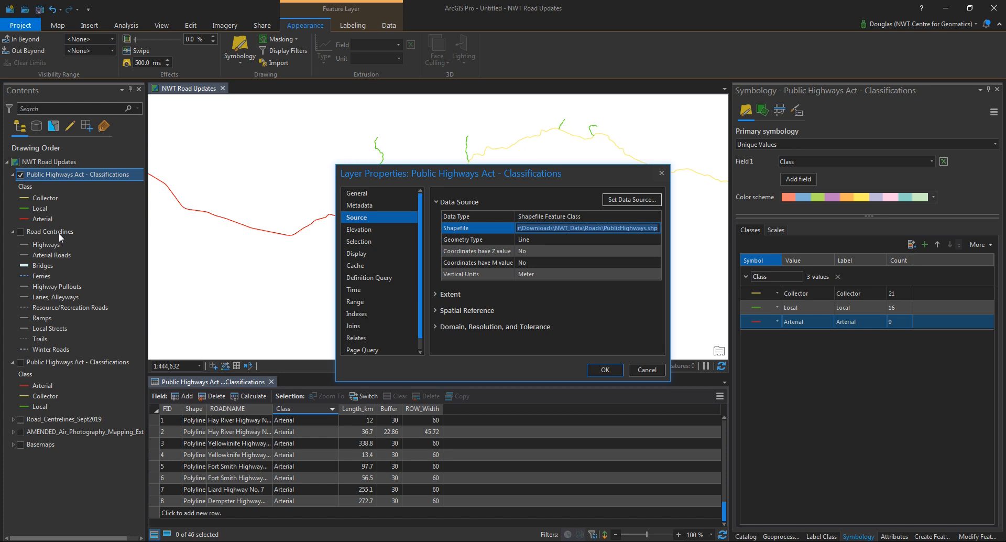
click(645, 369)
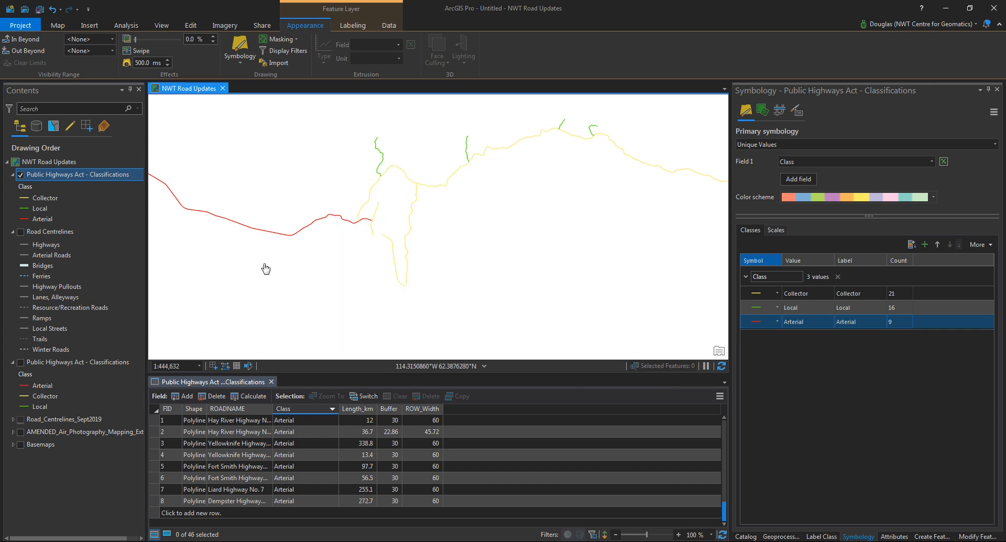
Check the service URL in the Road Centrelines layer's source properties, leaving the settings as they are.
double_click(65, 231)
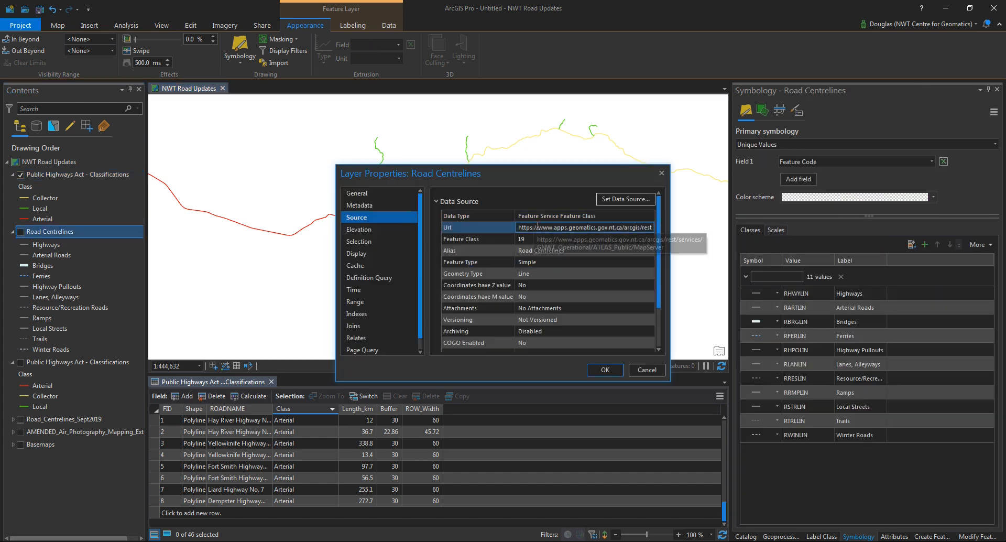
drag(535, 226, 667, 233)
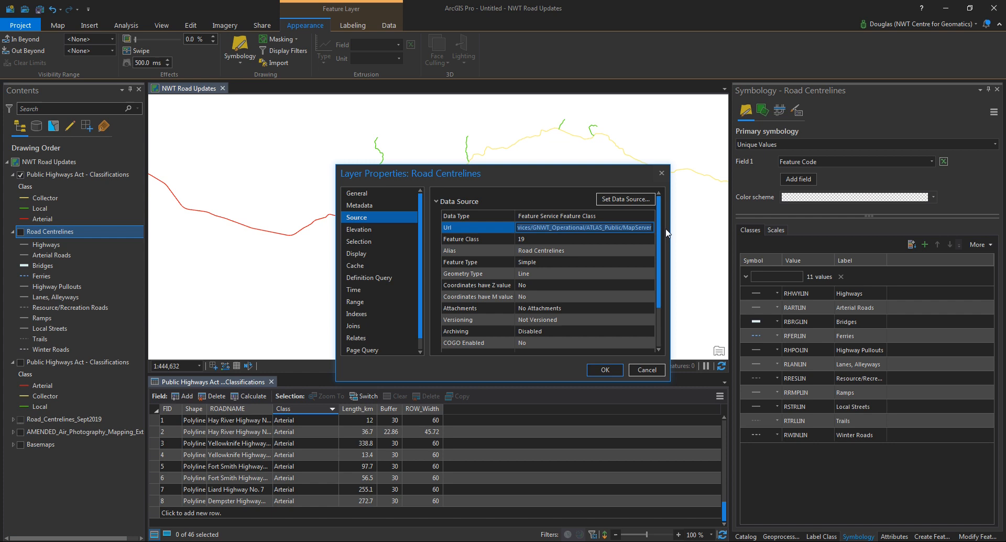
click(650, 372)
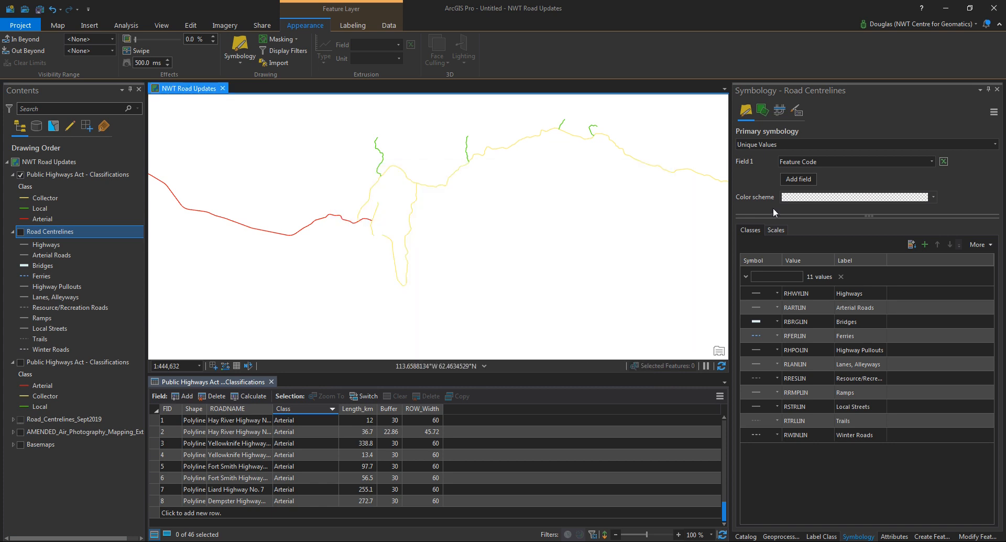